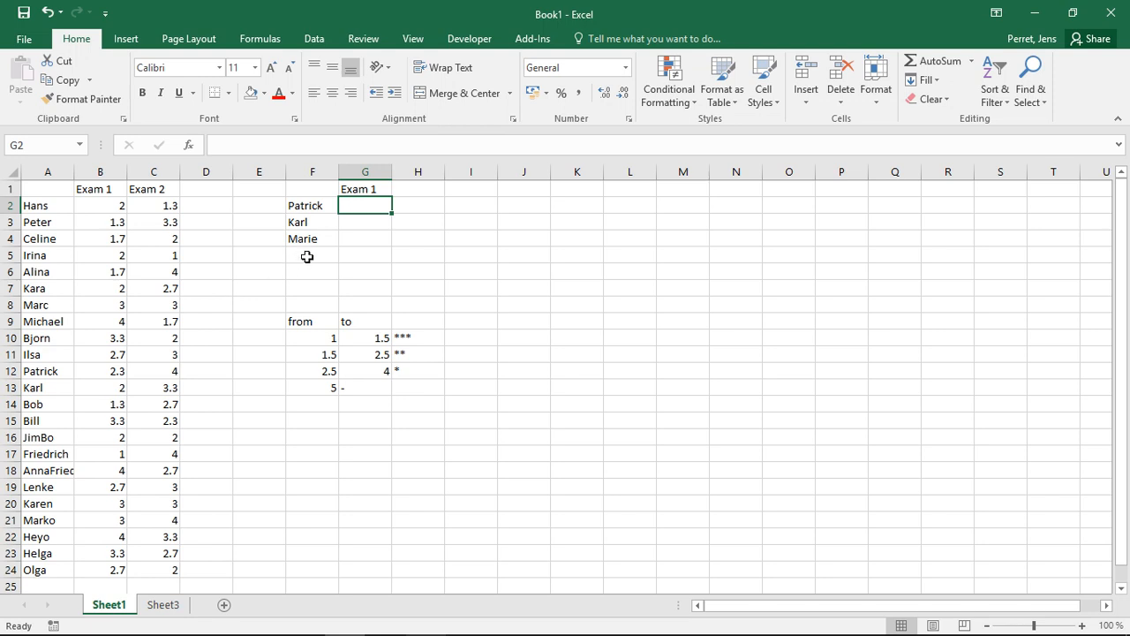
Review the names to look up in column F, starting with Patrick.
{"action": "left_click", "coordinate": [297, 206]}
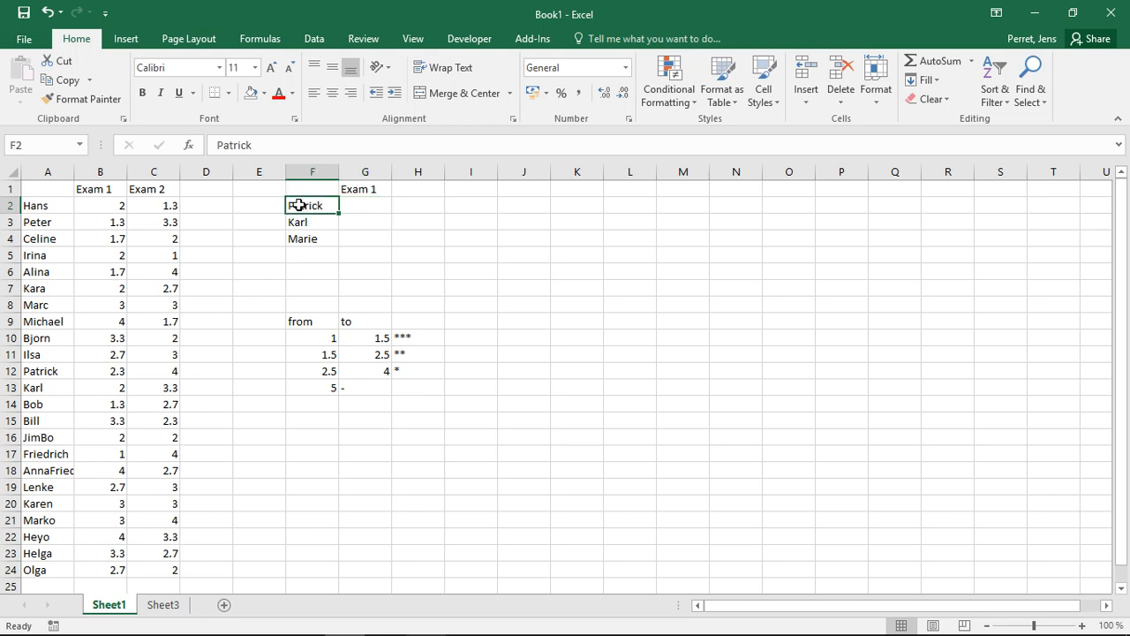
{"action": "left_click", "coordinate": [298, 221]}
{"action": "left_click", "coordinate": [300, 236]}
{"action": "left_click", "coordinate": [298, 221]}
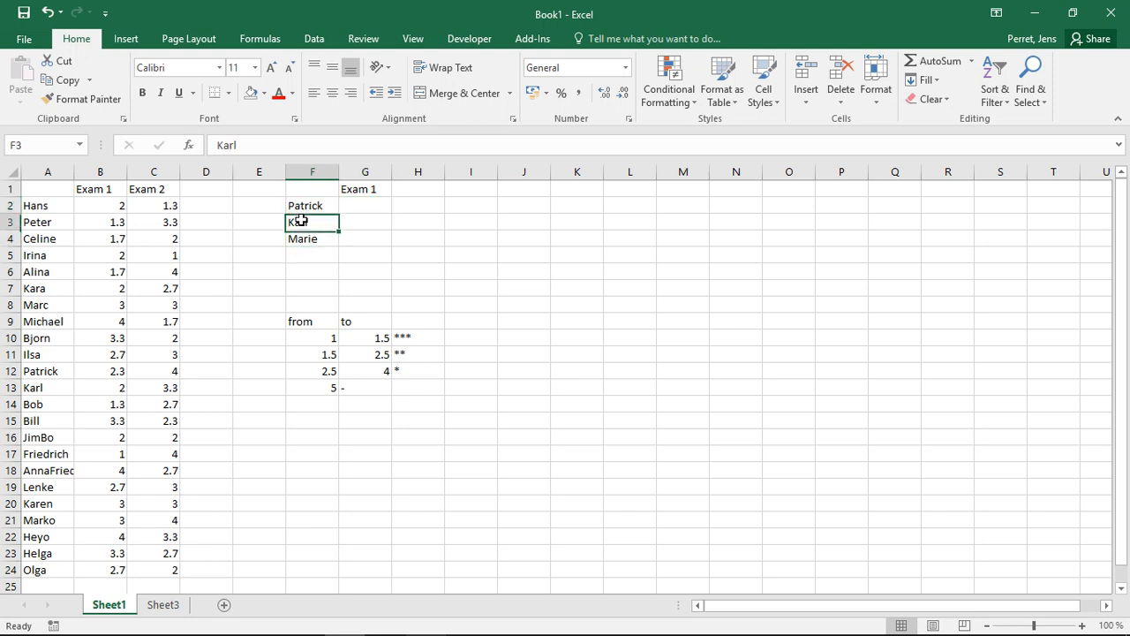
{"action": "left_click", "coordinate": [301, 206]}
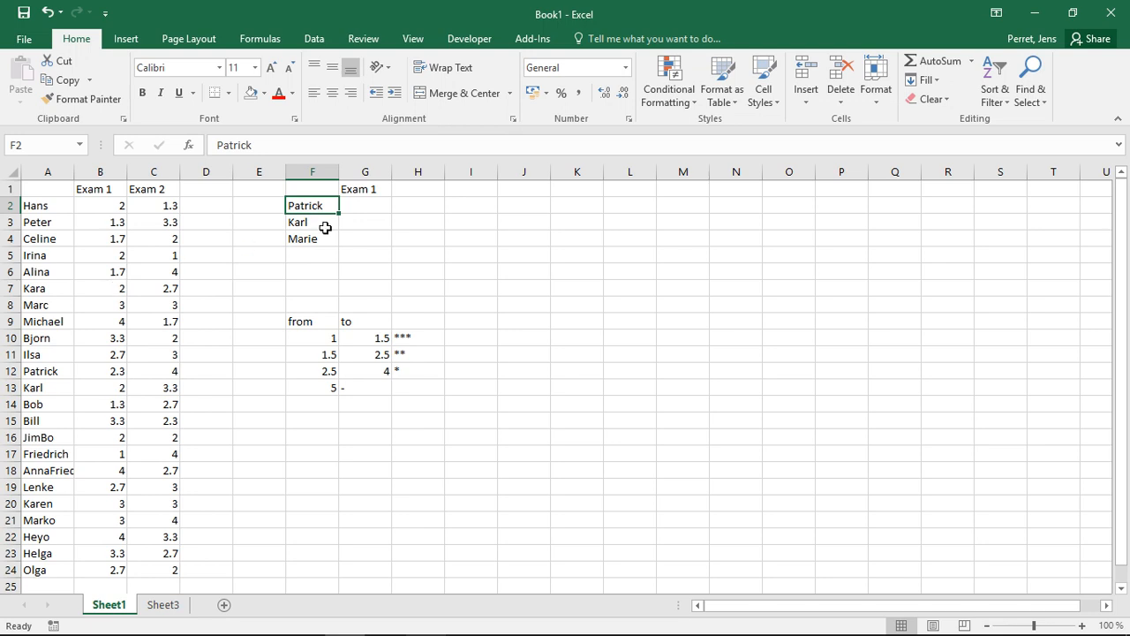
Enter =VLOOKUP(F2;A2:C24;2;FALSE) in G2 to fetch Patrick's Exam 1 grade.
{"action": "left_click", "coordinate": [356, 204]}
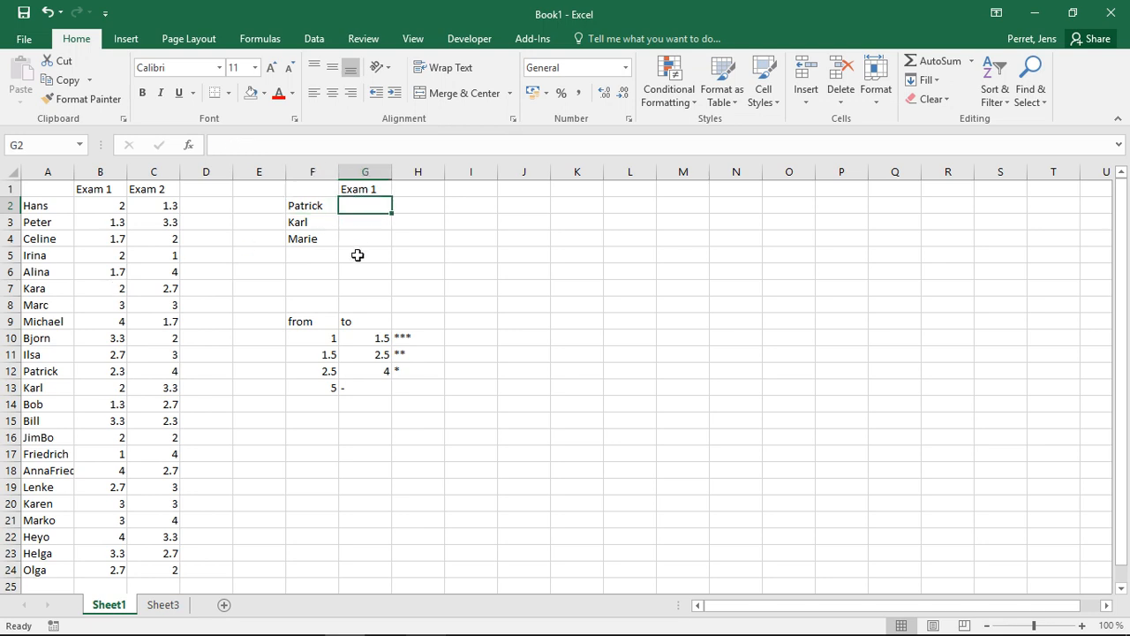
{"action": "type", "text": "=VL"}
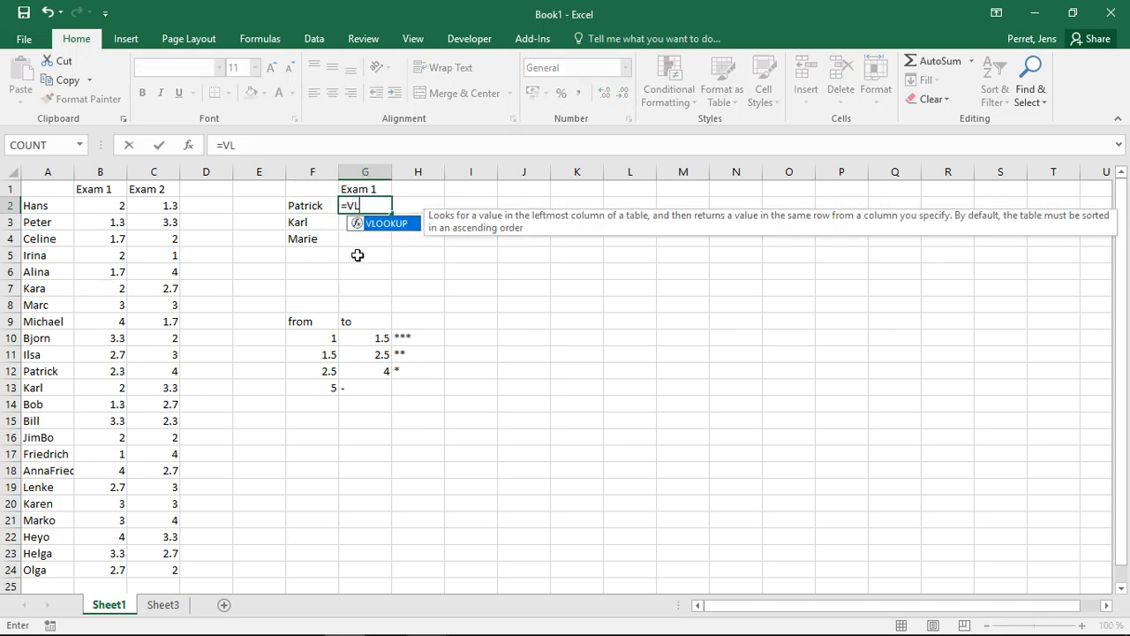
{"action": "type", "text": "OOKUP("}
{"action": "left_click", "coordinate": [289, 204]}
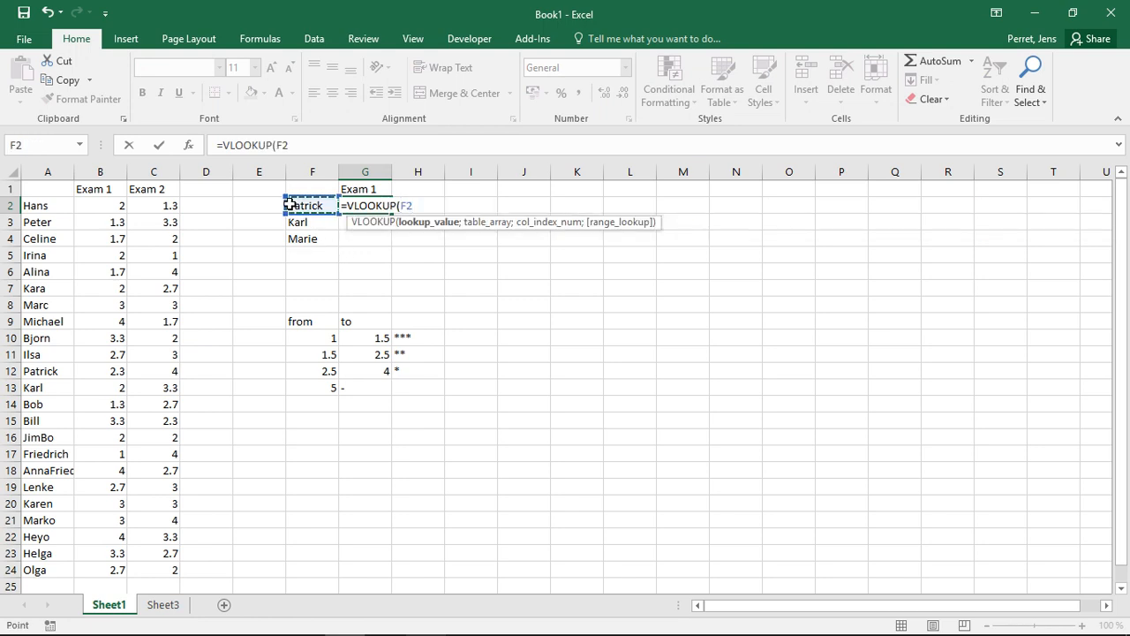
{"action": "type", "text": ";"}
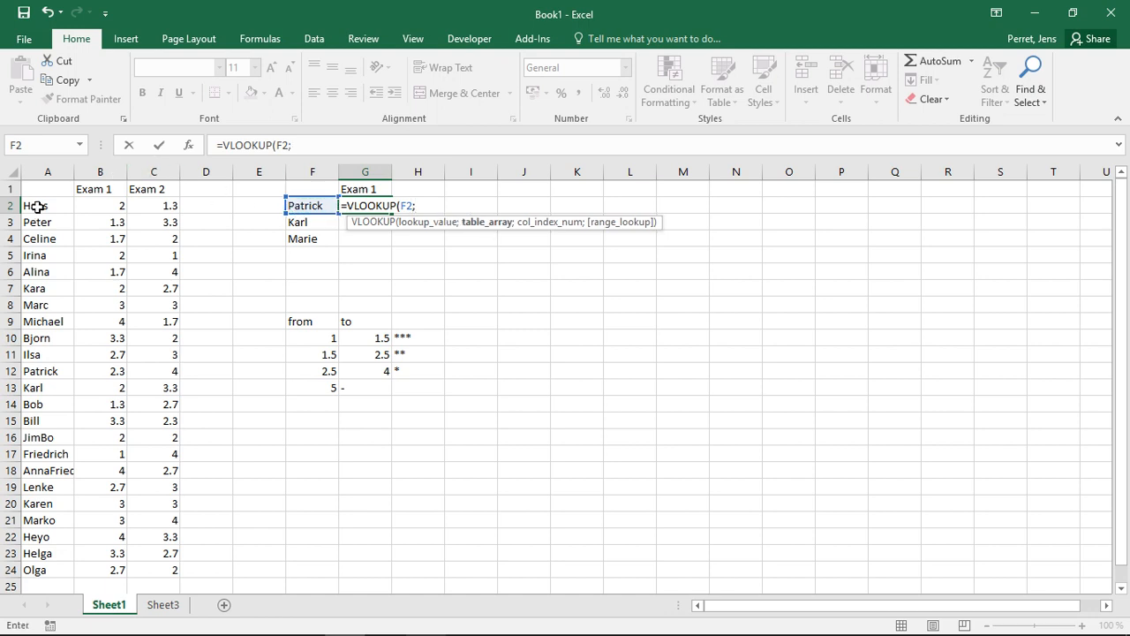
{"action": "left_click_drag", "start_coordinate": [31, 204], "coordinate": [164, 567]}
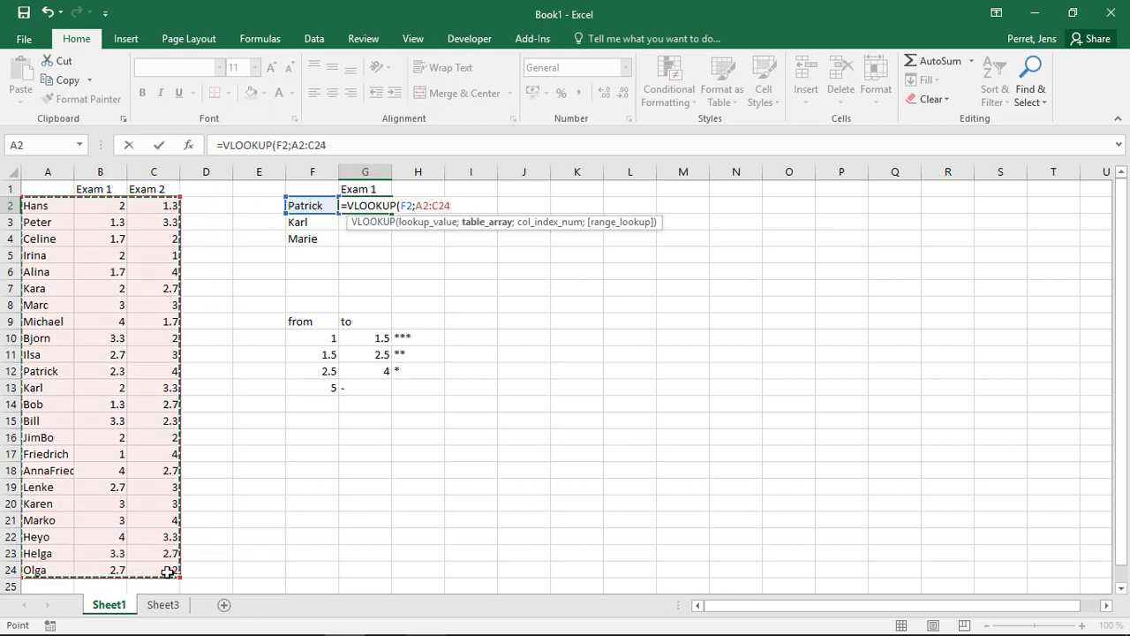
{"action": "type", "text": ";"}
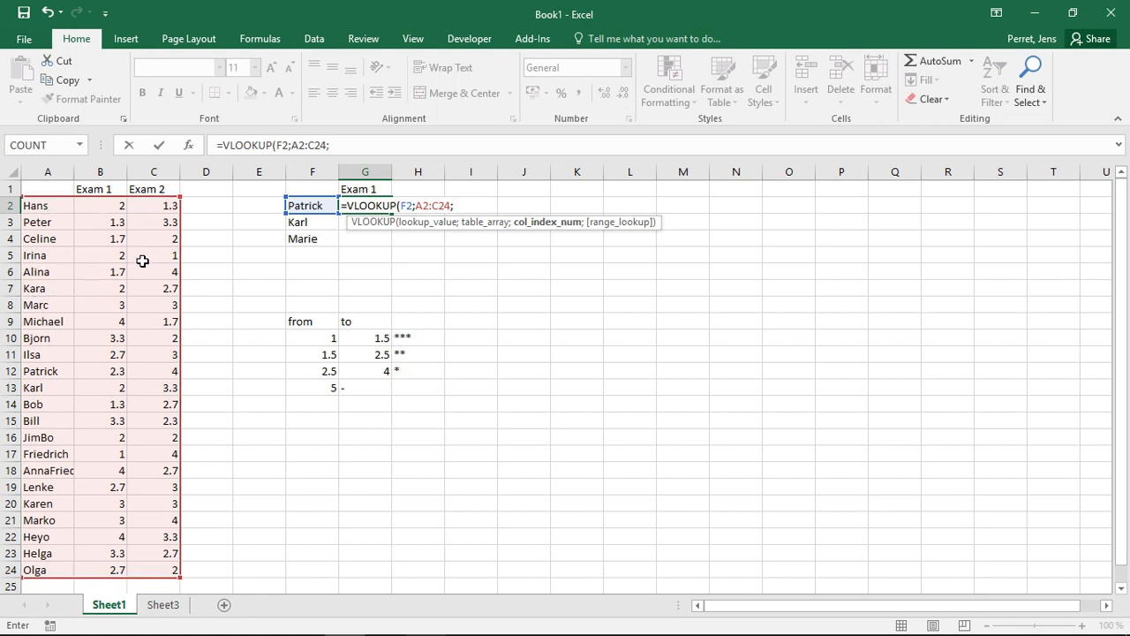
{"action": "type", "text": "2"}
{"action": "type", "text": ";"}
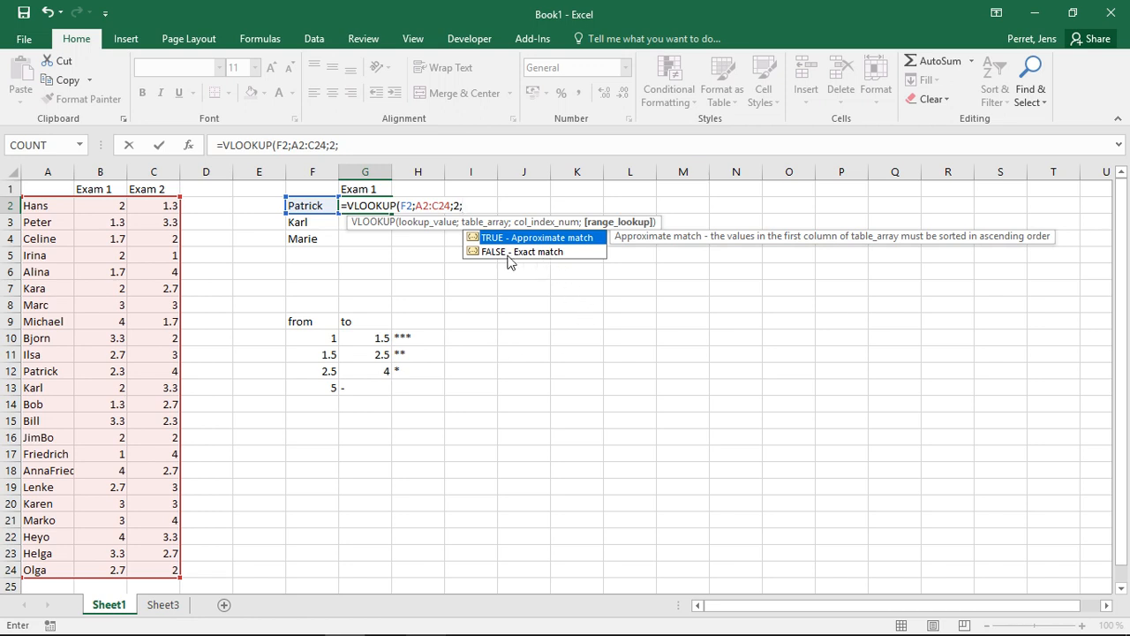
{"action": "type", "text": "false)"}
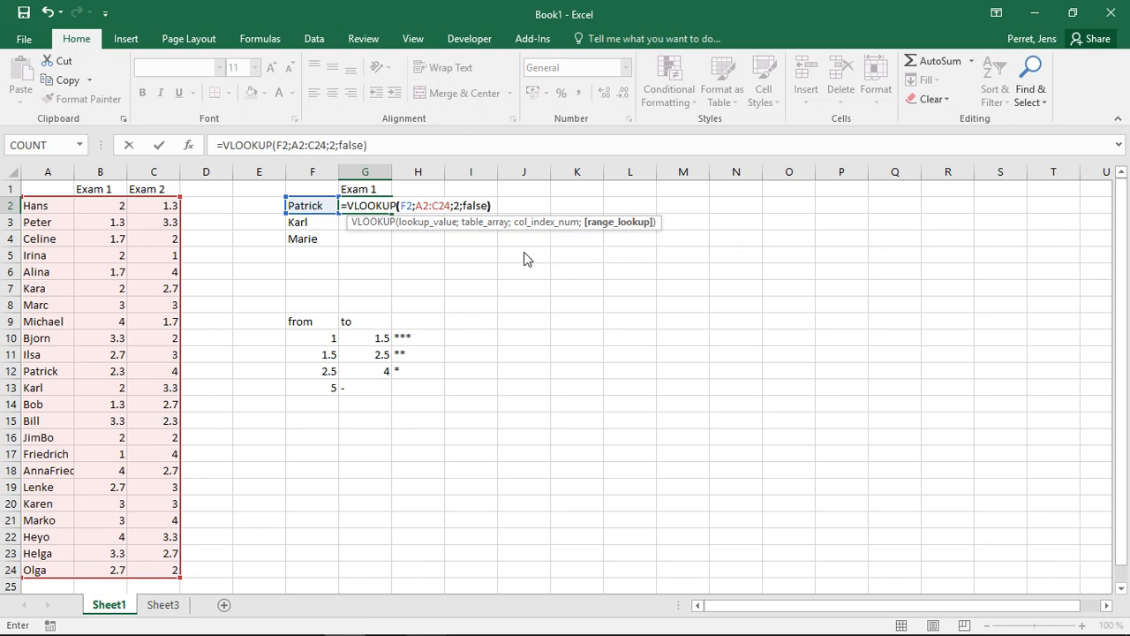
{"action": "key", "text": "Return"}
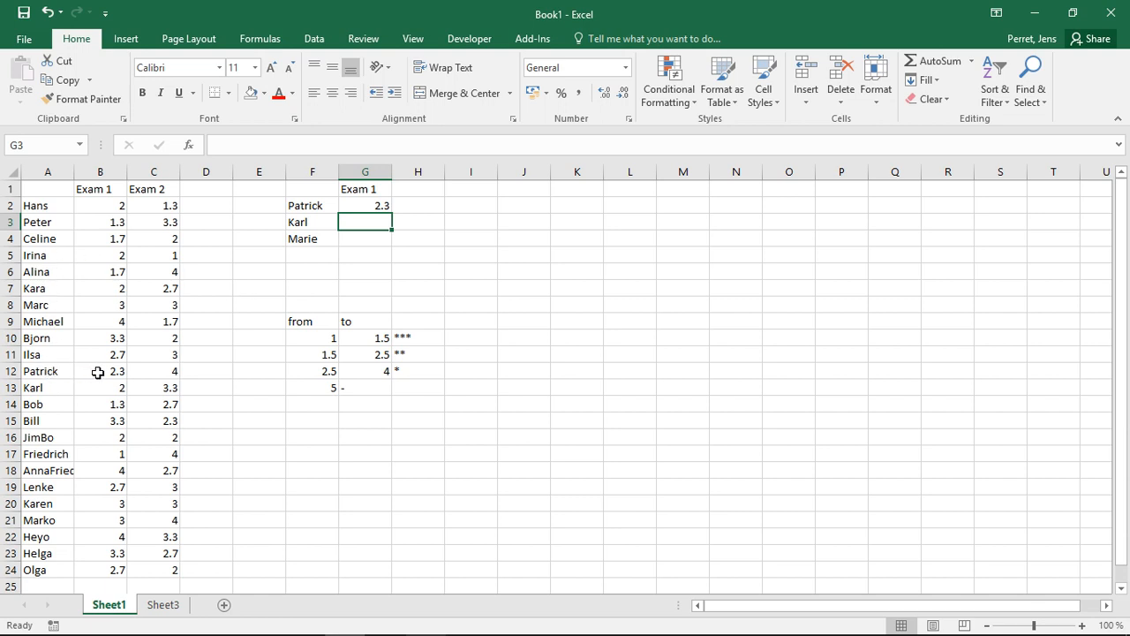
Change the table reference in G2's formula to A$2:C$24.
{"action": "left_click", "coordinate": [372, 206]}
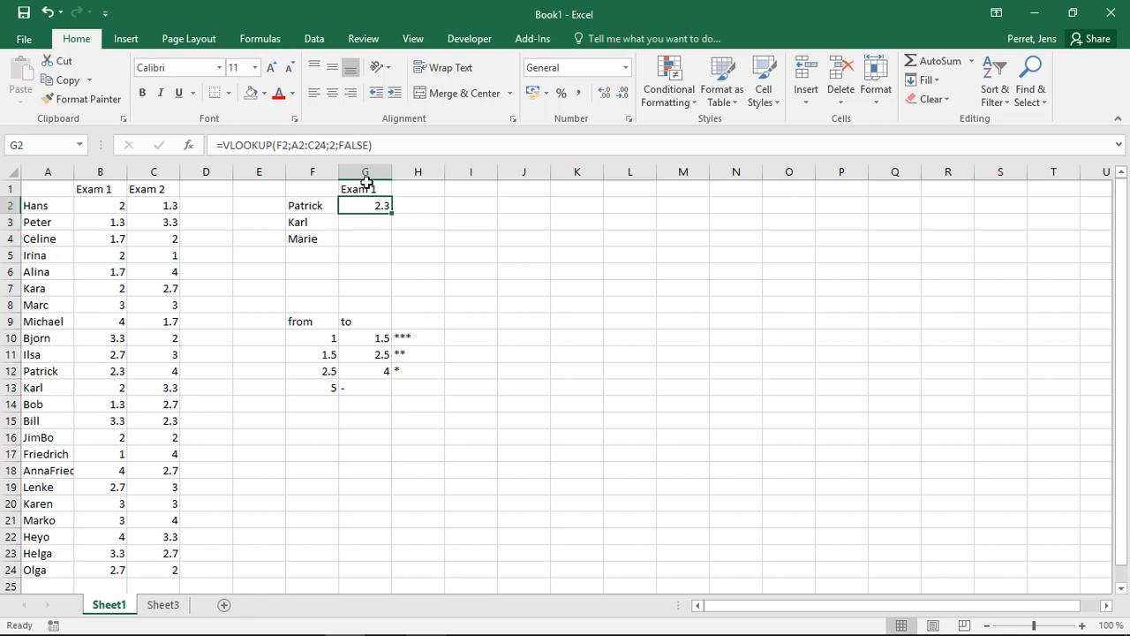
{"action": "left_click", "coordinate": [301, 146]}
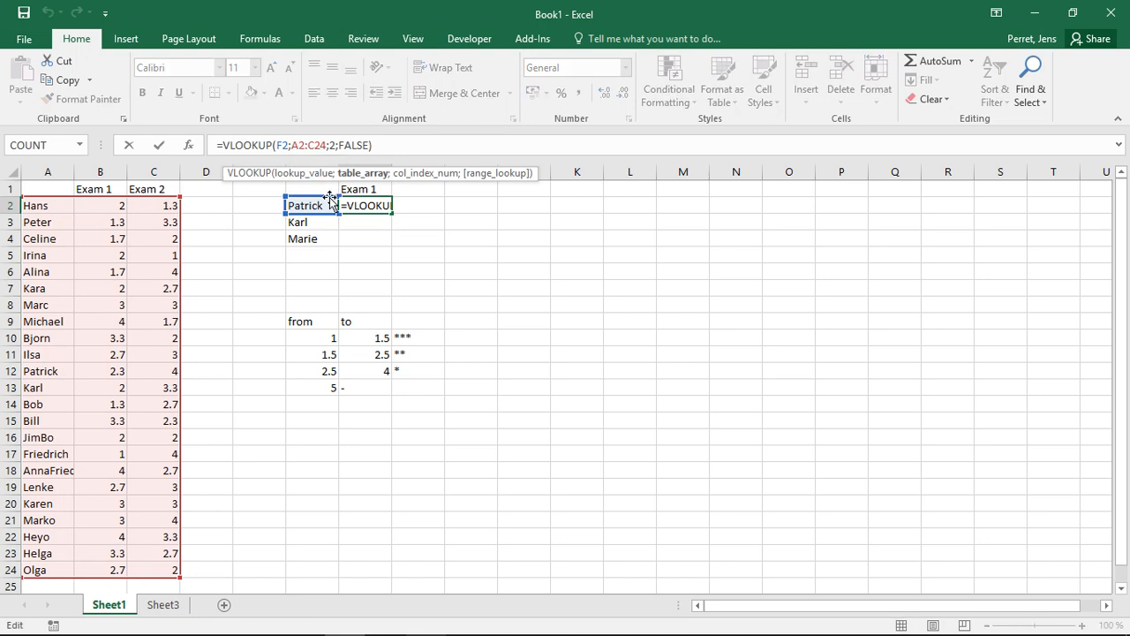
{"action": "type", "text": "$"}
{"action": "key", "text": "Right"}
{"action": "key", "text": "Right"}
{"action": "key", "text": "Right"}
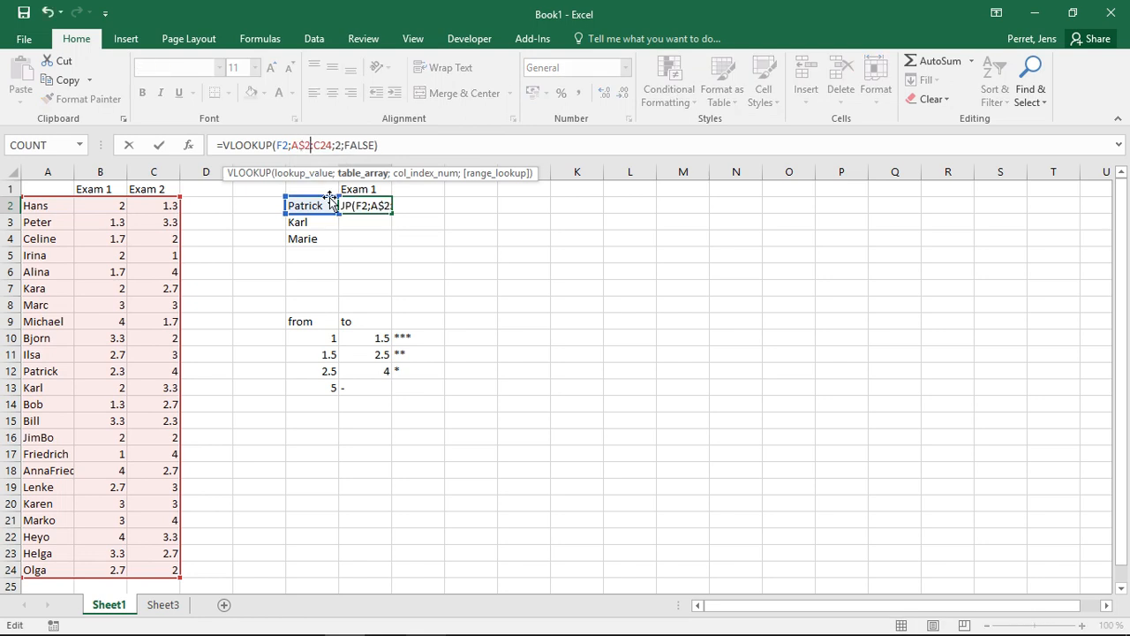
{"action": "type", "text": "$"}
{"action": "key", "text": "Return"}
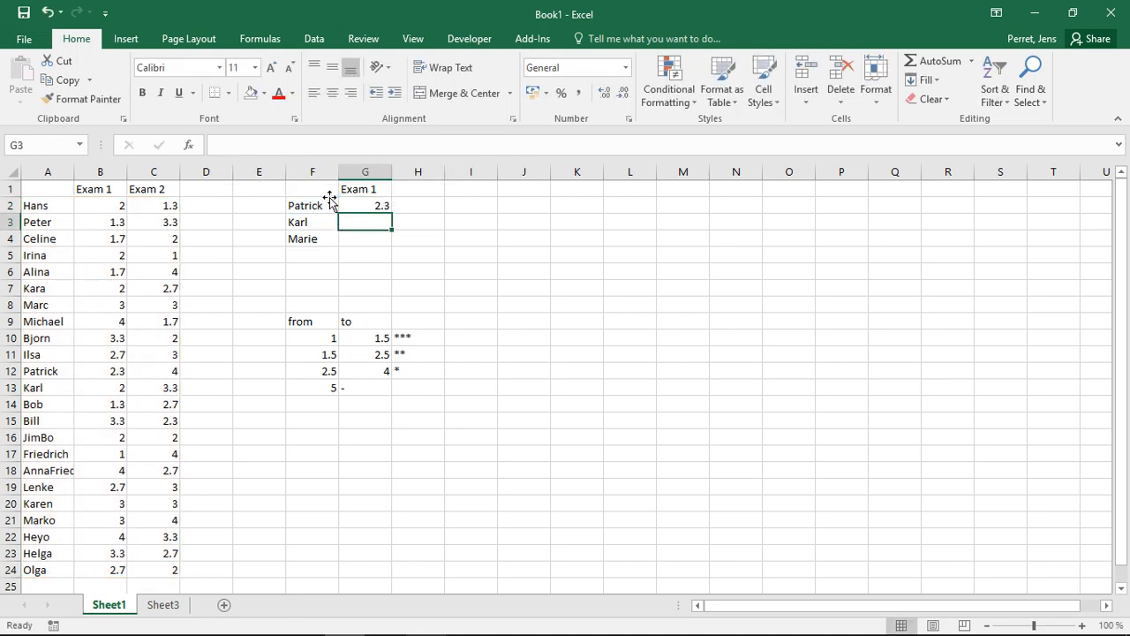
Fill the lookup down to G4, giving Karl 2 and Marie #N/A.
{"action": "key", "text": "Up"}
{"action": "double_click", "coordinate": [393, 213]}
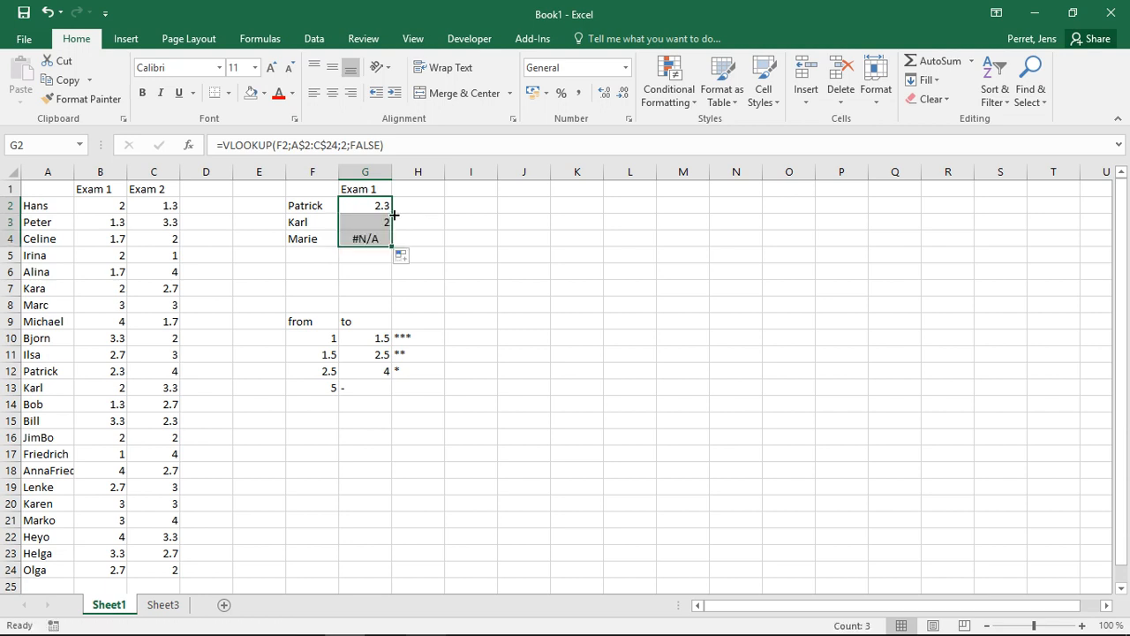
{"action": "left_click", "coordinate": [381, 221]}
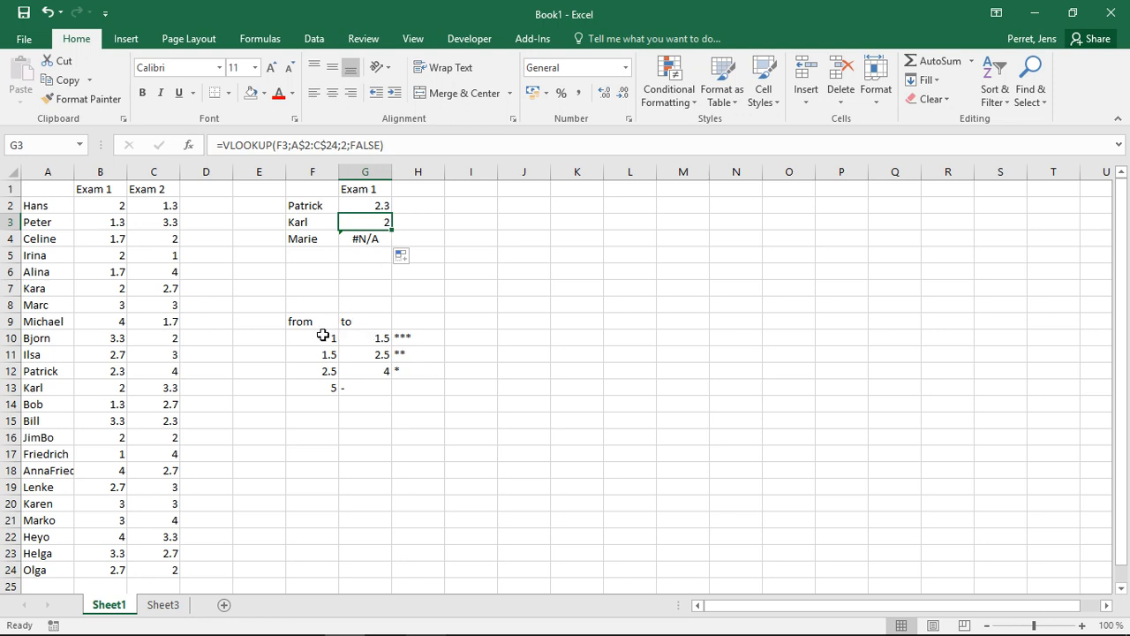
Go over the rating bands ***, **, * and - in the from/to table F9:H13.
{"action": "left_click", "coordinate": [401, 338]}
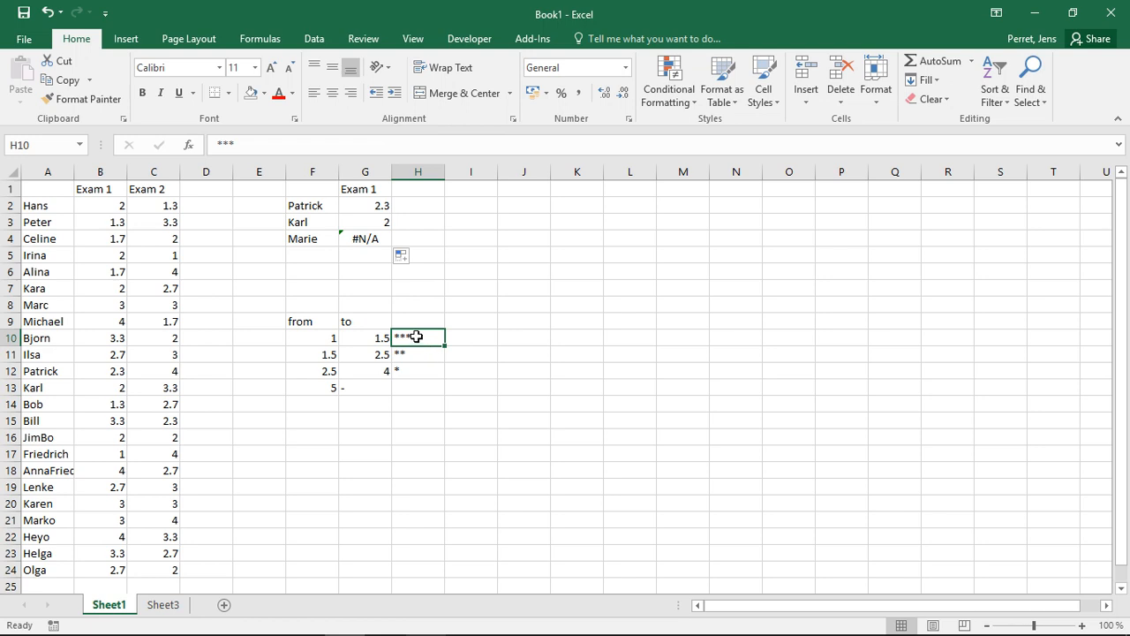
{"action": "left_click", "coordinate": [421, 353]}
{"action": "left_click", "coordinate": [420, 372]}
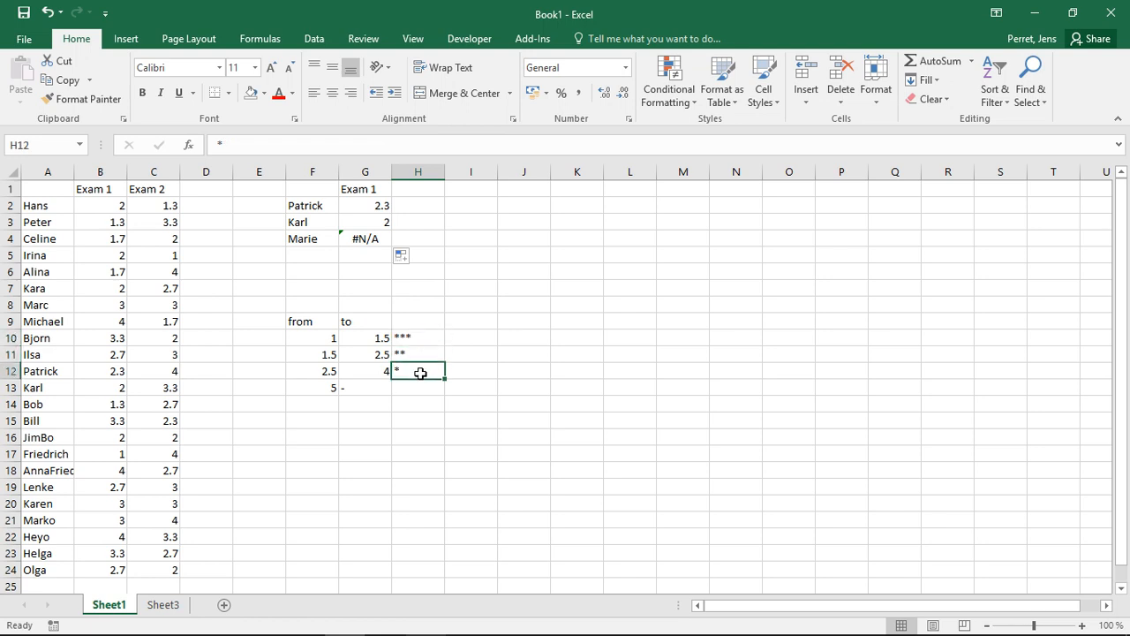
{"action": "left_click", "coordinate": [415, 384]}
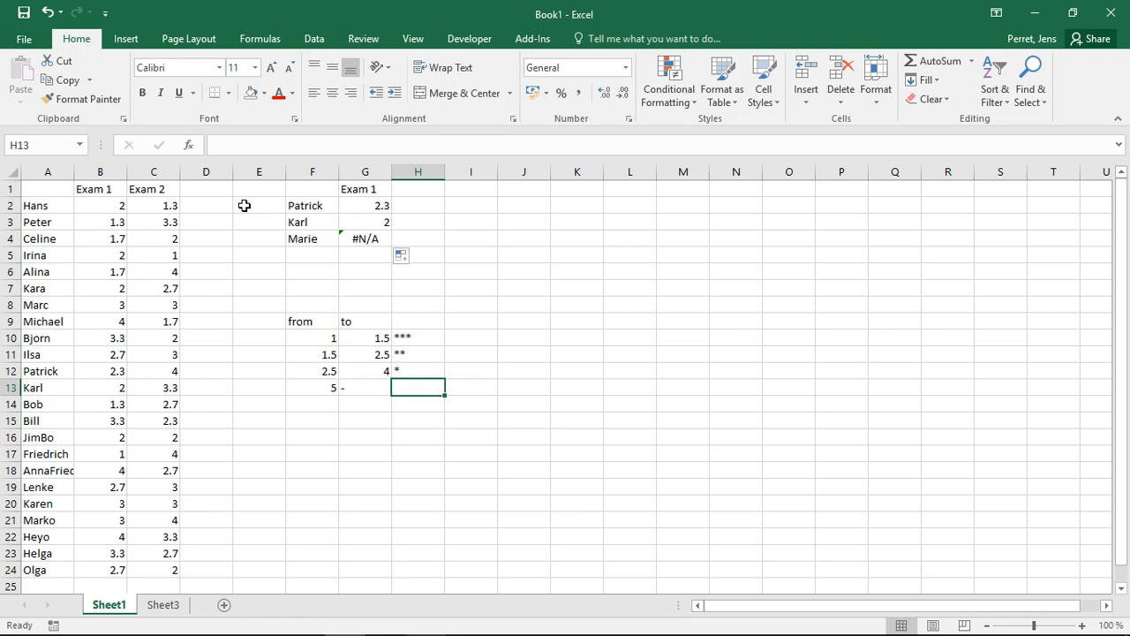
Enter =VLOOKUP(B2;F10:H13;3;TRUE) in D2 for the Exam 1 star rating.
{"action": "left_click", "coordinate": [215, 205]}
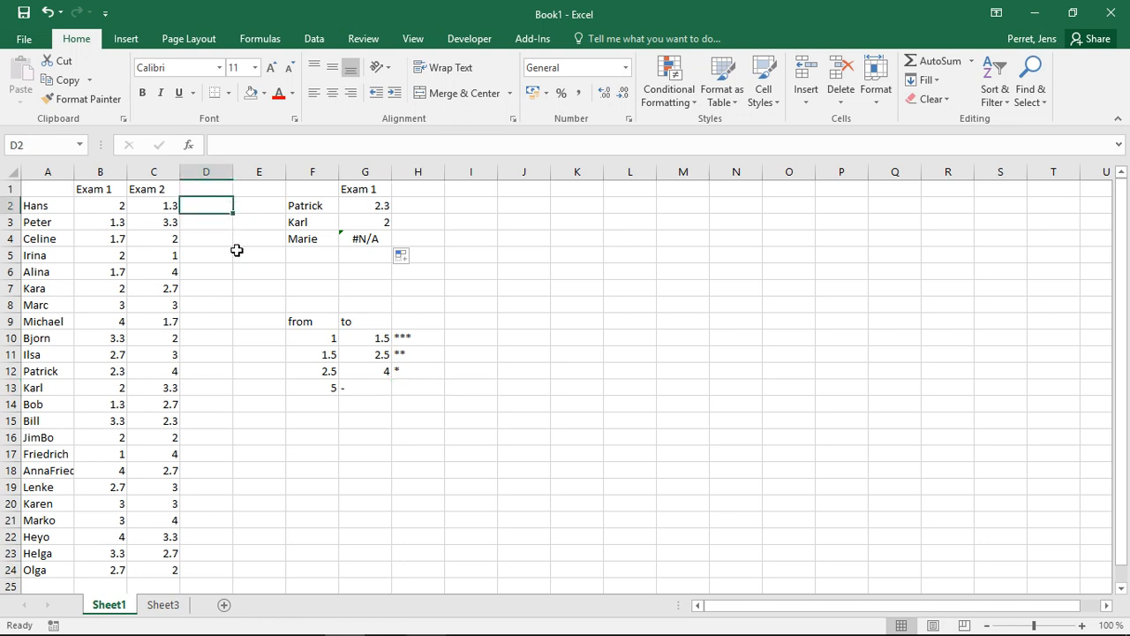
{"action": "type", "text": "=VLOK"}
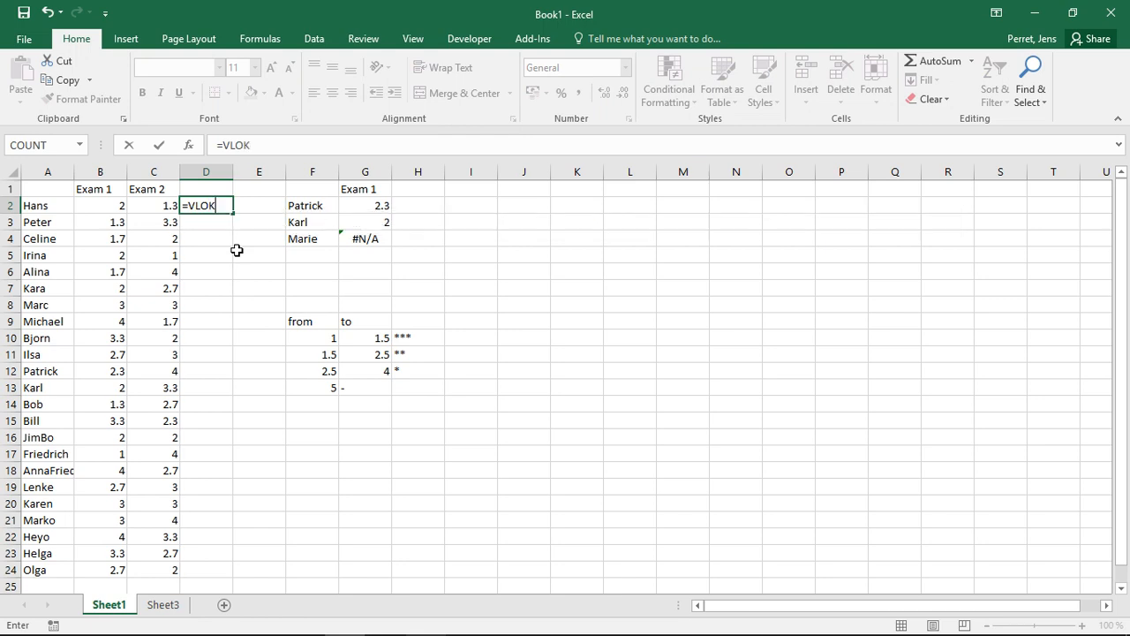
{"action": "key", "text": "BackSpace"}
{"action": "type", "text": "P"}
{"action": "key", "text": "BackSpace"}
{"action": "type", "text": "OKUP("}
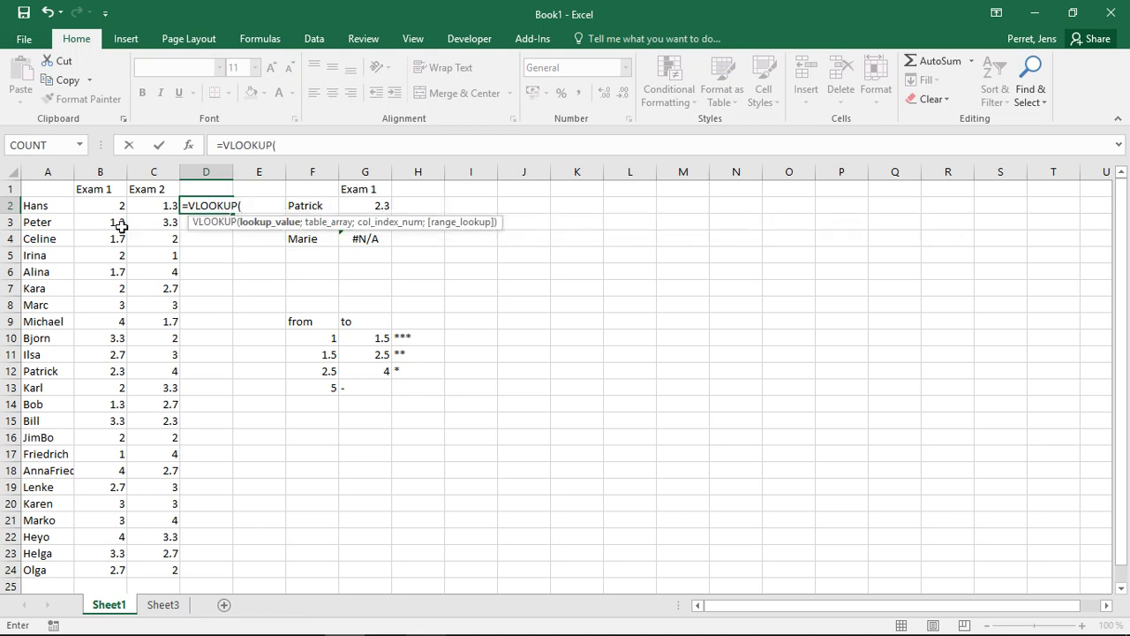
{"action": "left_click", "coordinate": [93, 204]}
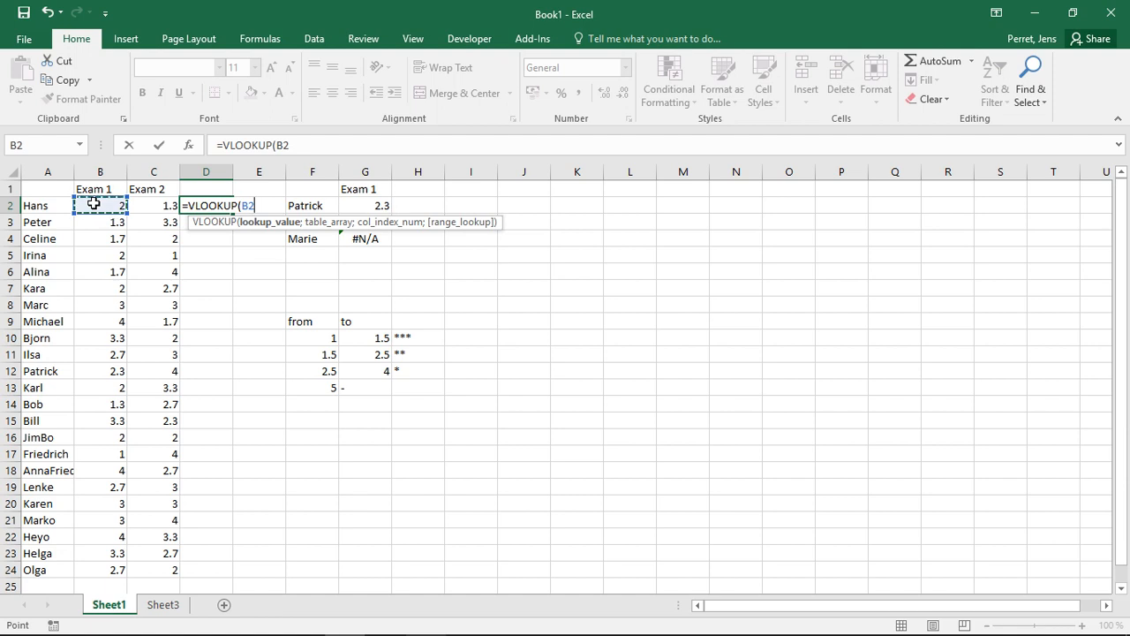
{"action": "type", "text": ";"}
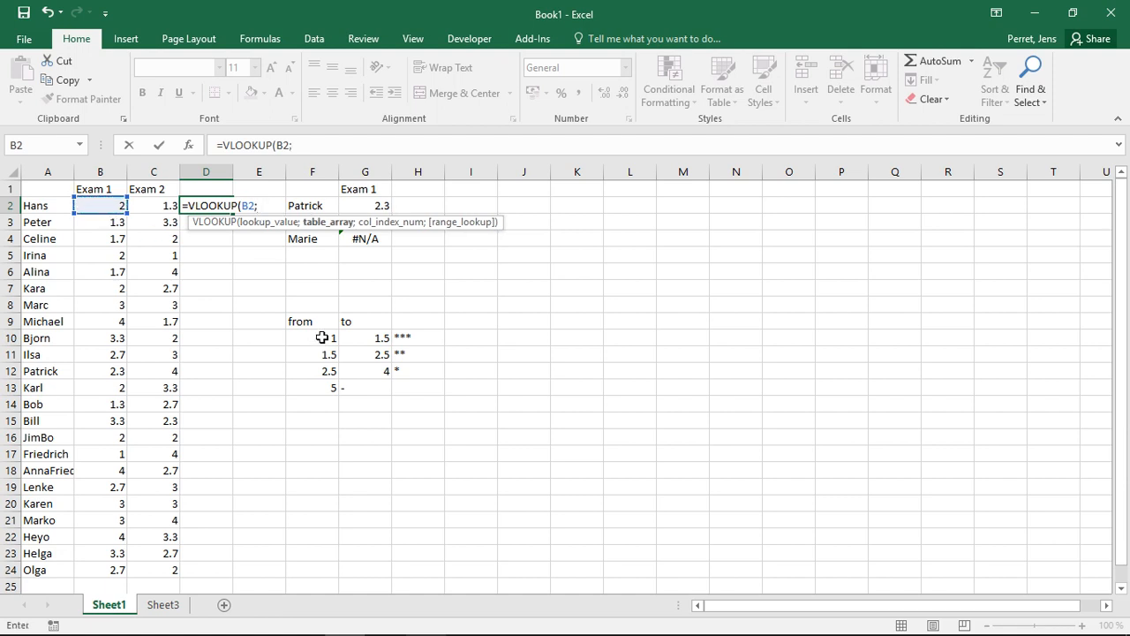
{"action": "left_click_drag", "start_coordinate": [323, 337], "coordinate": [400, 392]}
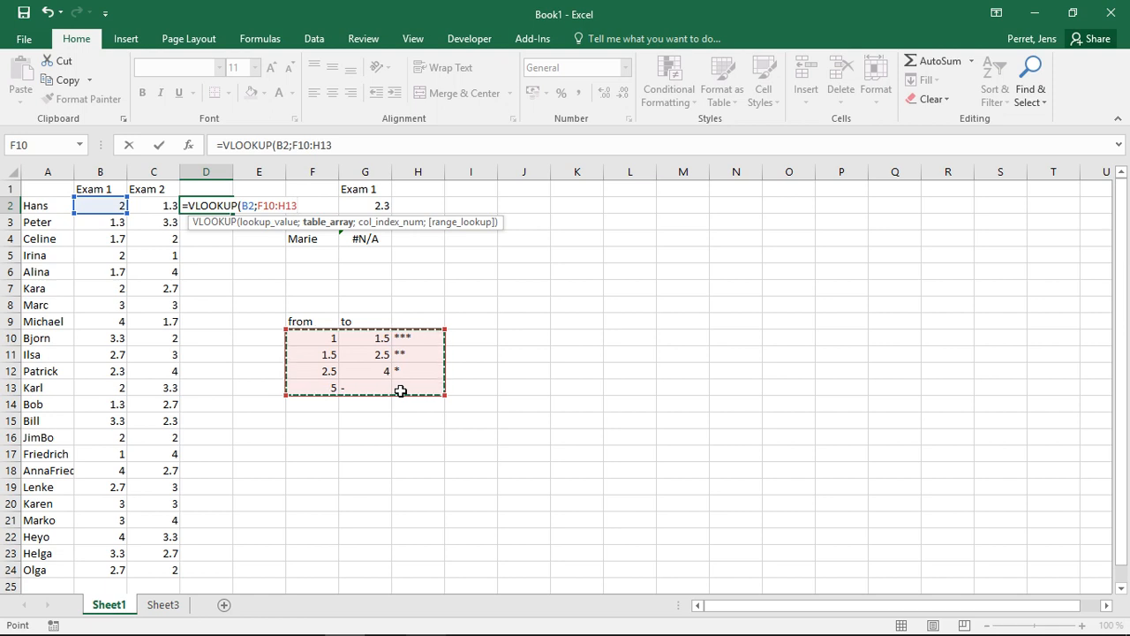
{"action": "type", "text": ";"}
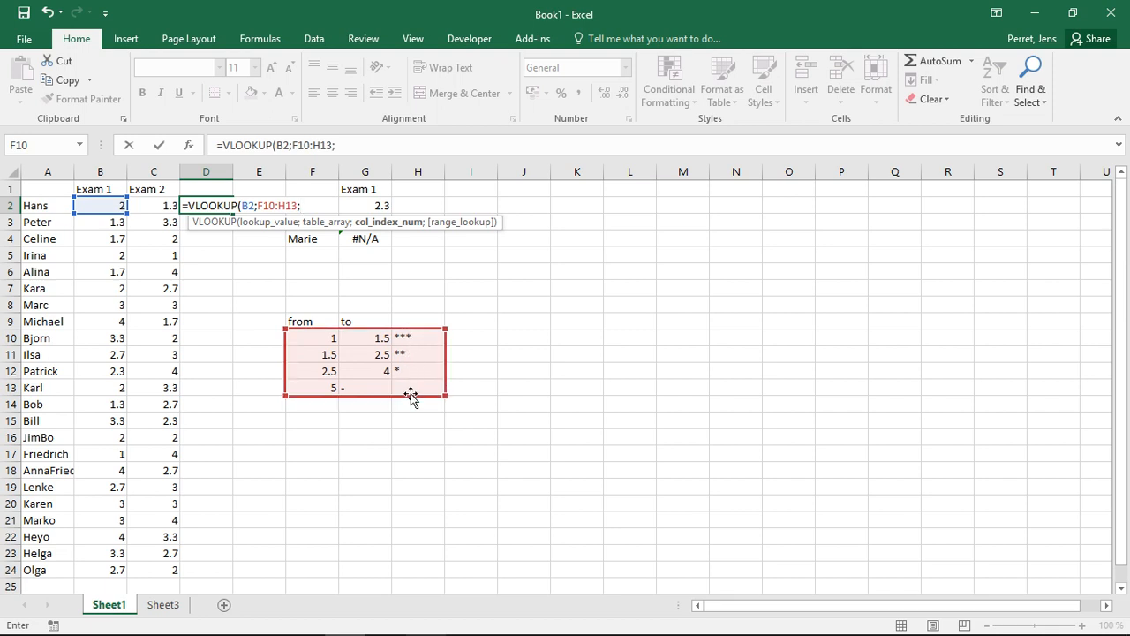
{"action": "type", "text": "3;"}
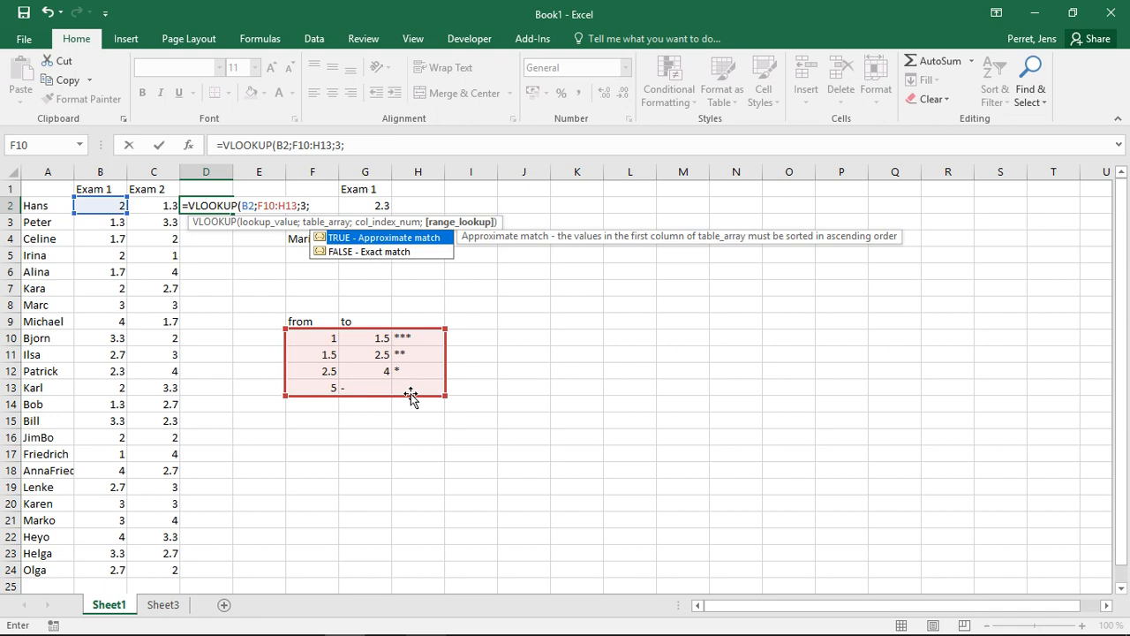
{"action": "type", "text": "true"}
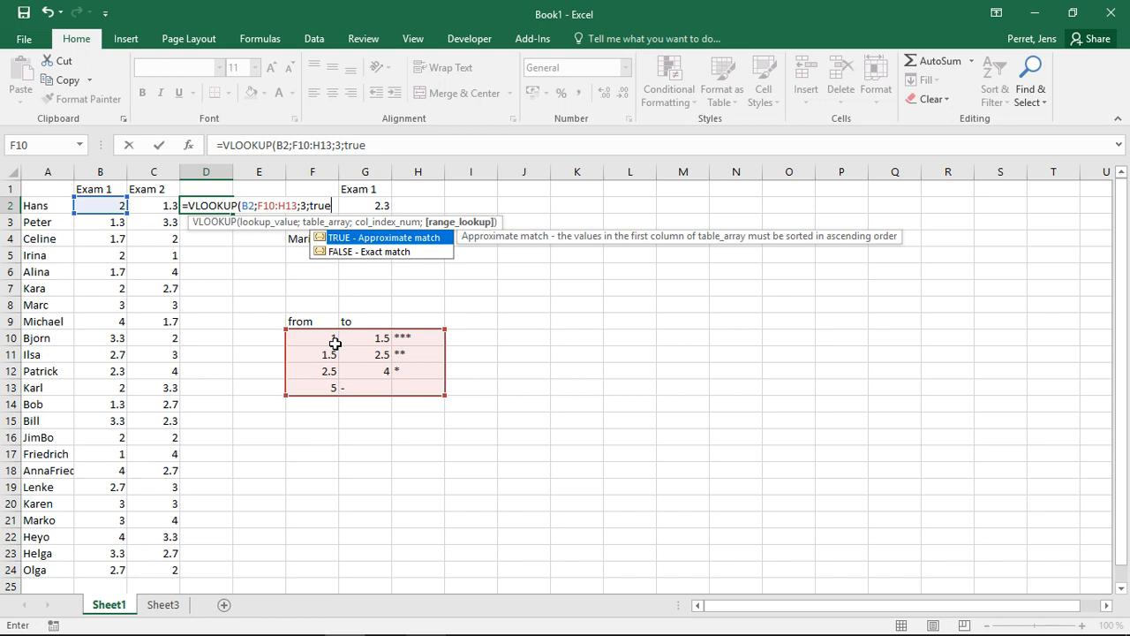
{"action": "type", "text": ")"}
{"action": "key", "text": "Return"}
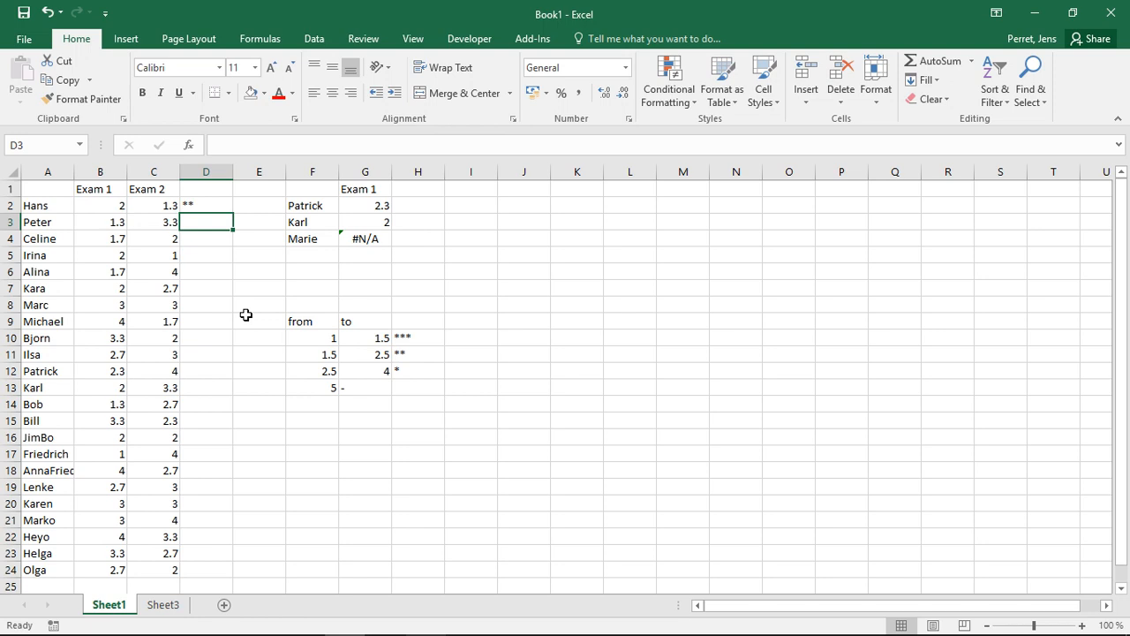
Check that B2's grade of 2 falls in the 1.5–2.5 band, giving **.
{"action": "left_click", "coordinate": [110, 212]}
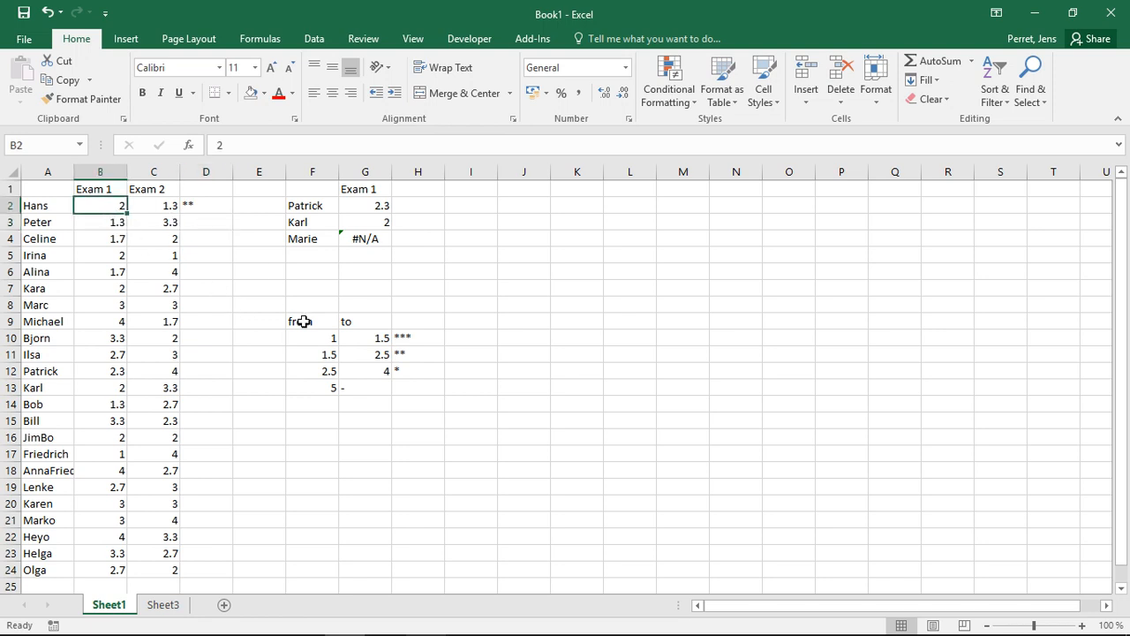
{"action": "left_click", "coordinate": [324, 356]}
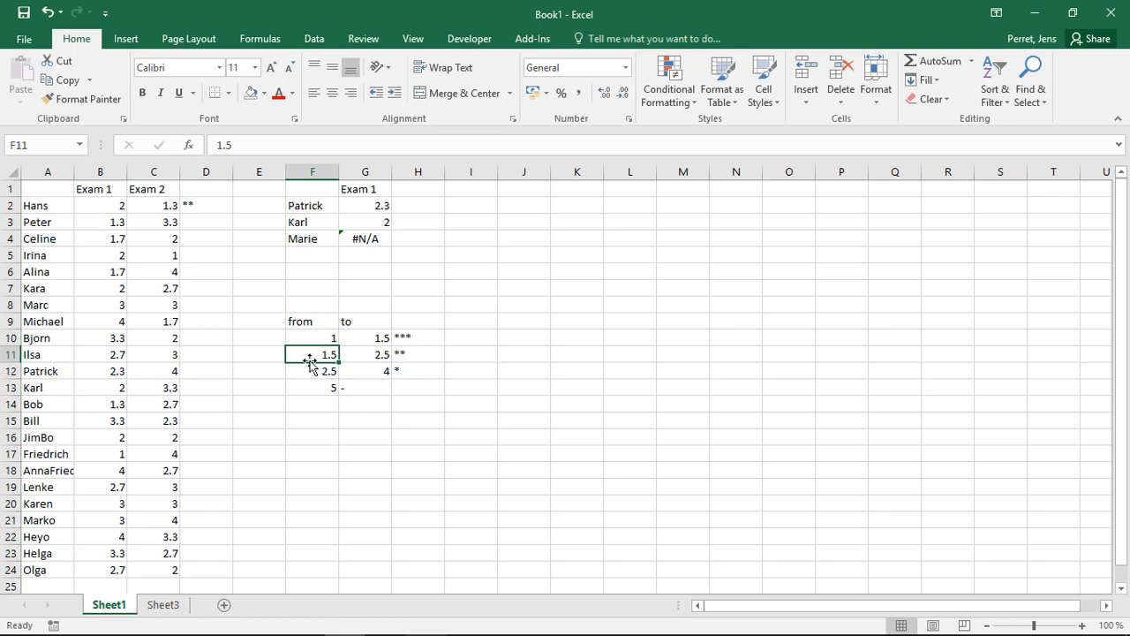
{"action": "key", "text": "Up"}
{"action": "left_click", "coordinate": [346, 320]}
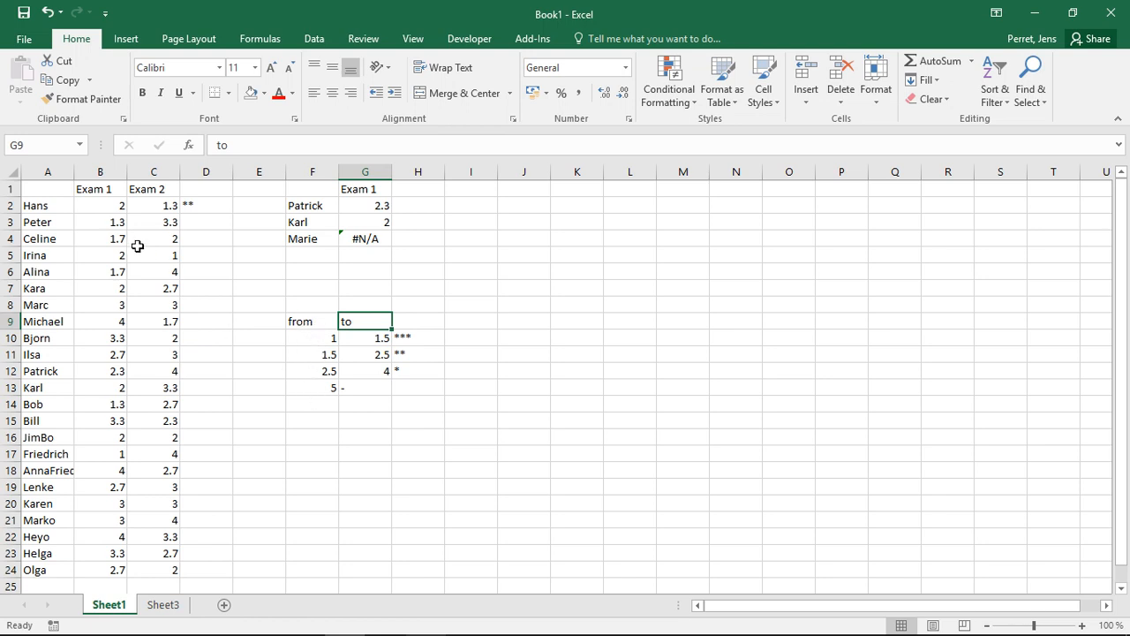
{"action": "left_click", "coordinate": [111, 219]}
{"action": "left_click", "coordinate": [105, 207]}
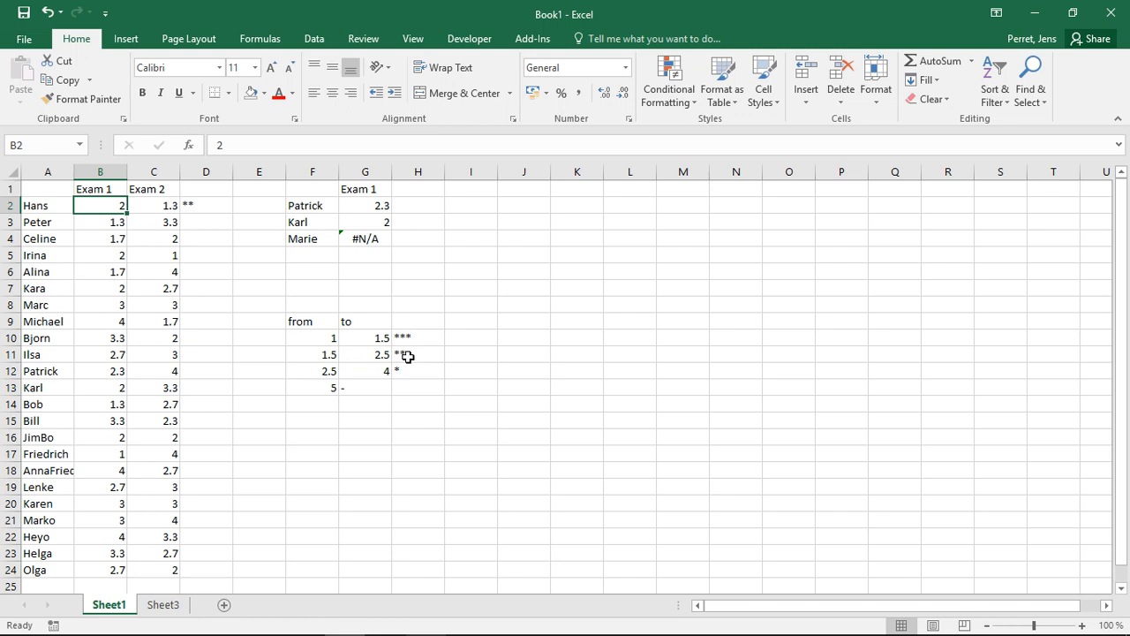
Lock the rating table in D2's formula as $F$10:$H$13.
{"action": "left_click", "coordinate": [194, 206]}
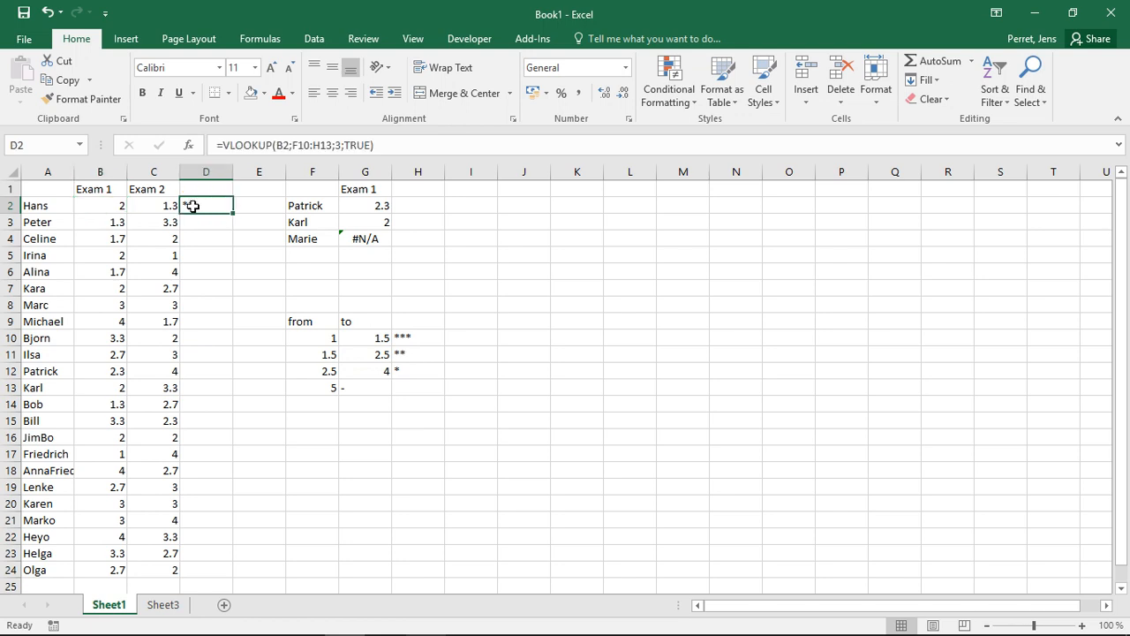
{"action": "left_click", "coordinate": [300, 143]}
{"action": "type", "text": "$"}
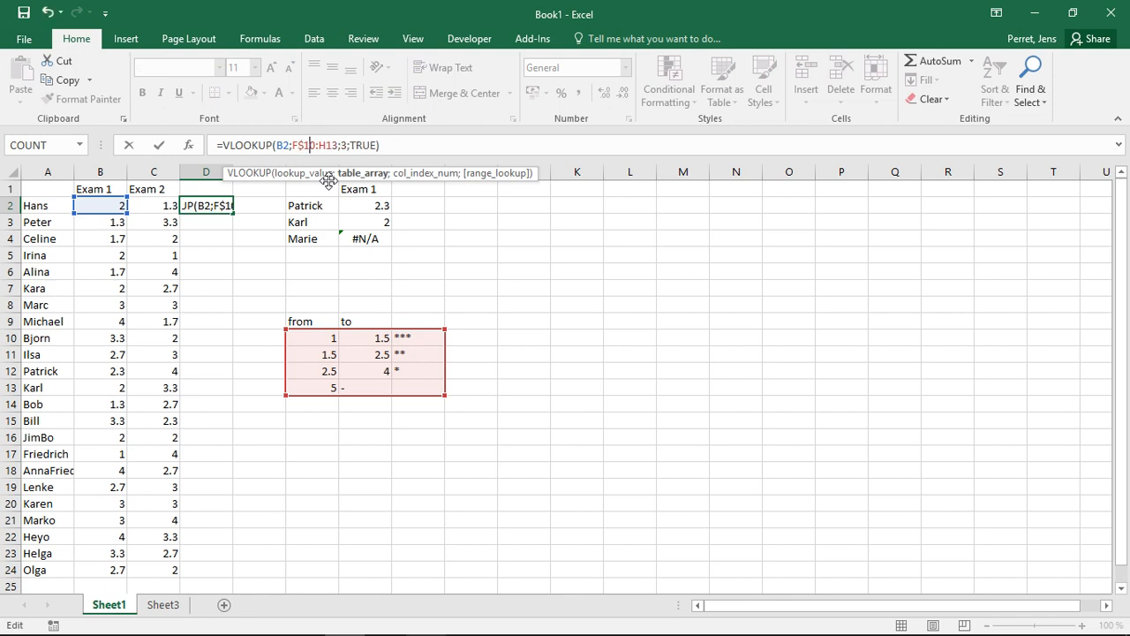
{"action": "key", "text": "Right"}
{"action": "key", "text": "Right"}
{"action": "key", "text": "Right"}
{"action": "key", "text": "Left"}
{"action": "type", "text": "$"}
{"action": "key", "text": "Right"}
{"action": "key", "text": "Right"}
{"action": "type", "text": "$"}
{"action": "key", "text": "Right"}
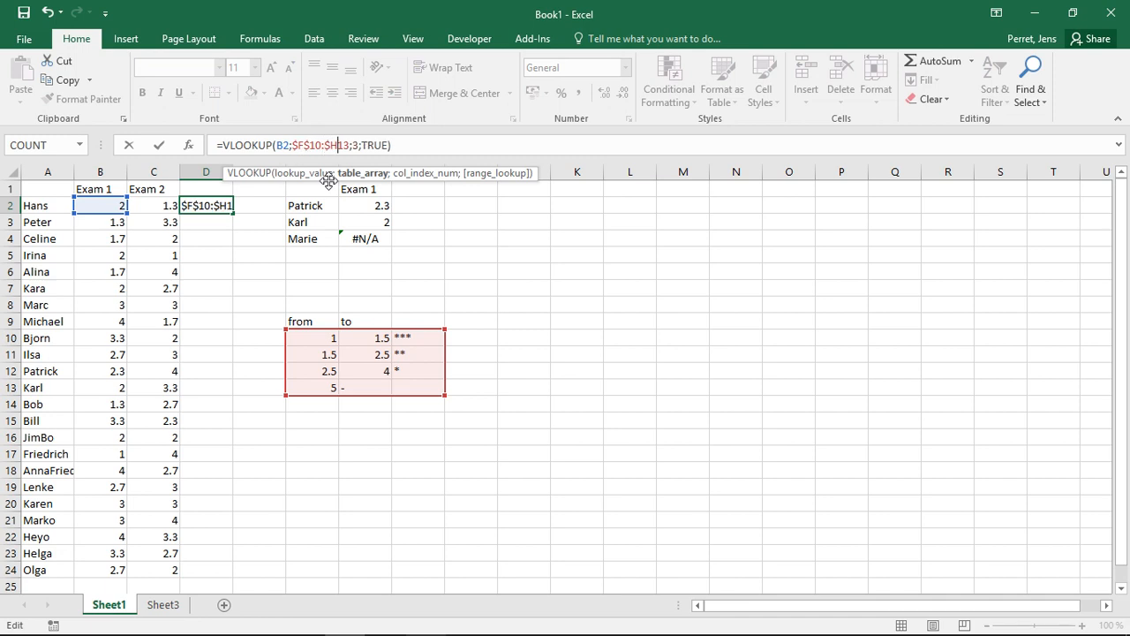
{"action": "type", "text": "$"}
{"action": "key", "text": "Return"}
Fill the star-rating formula down from D2 to D24.
{"action": "key", "text": "Up"}
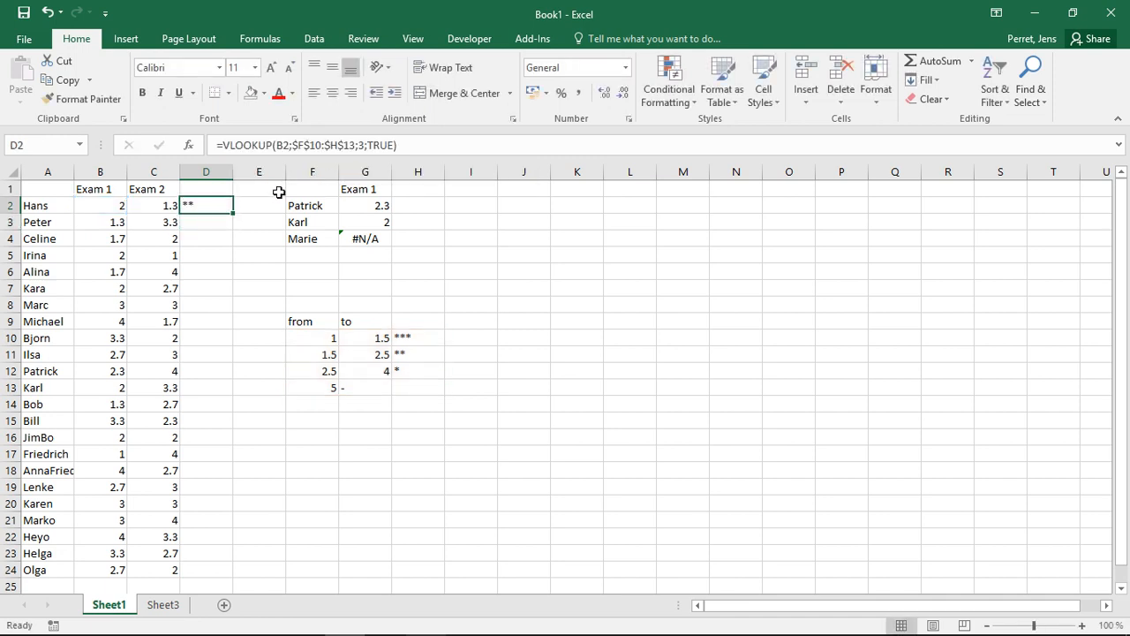
{"action": "double_click", "coordinate": [237, 212]}
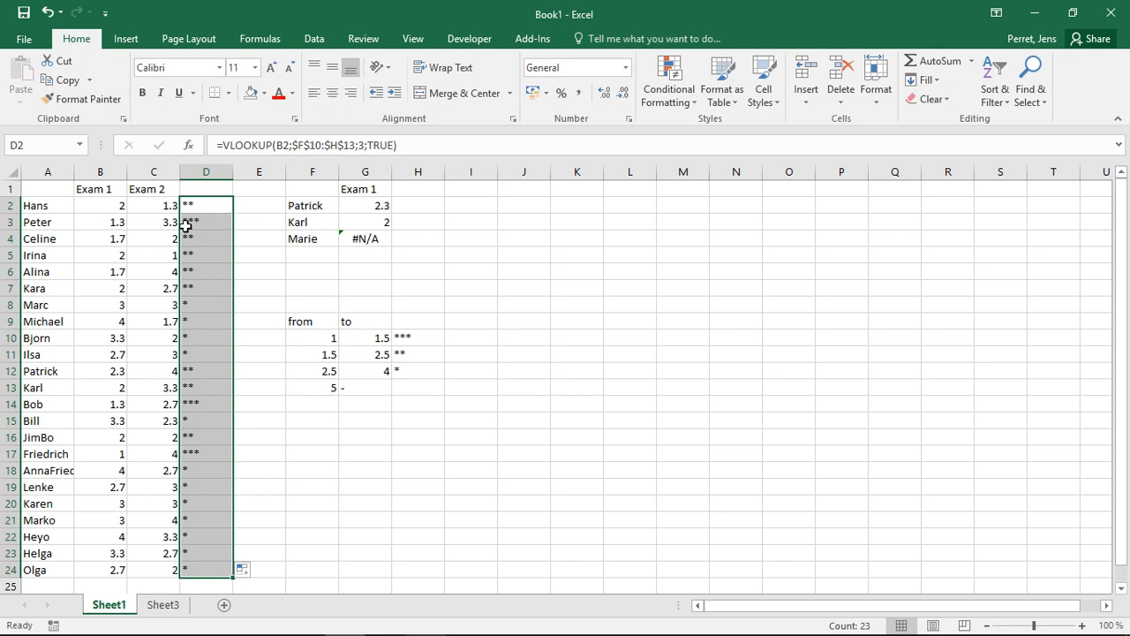
{"action": "left_click", "coordinate": [89, 225]}
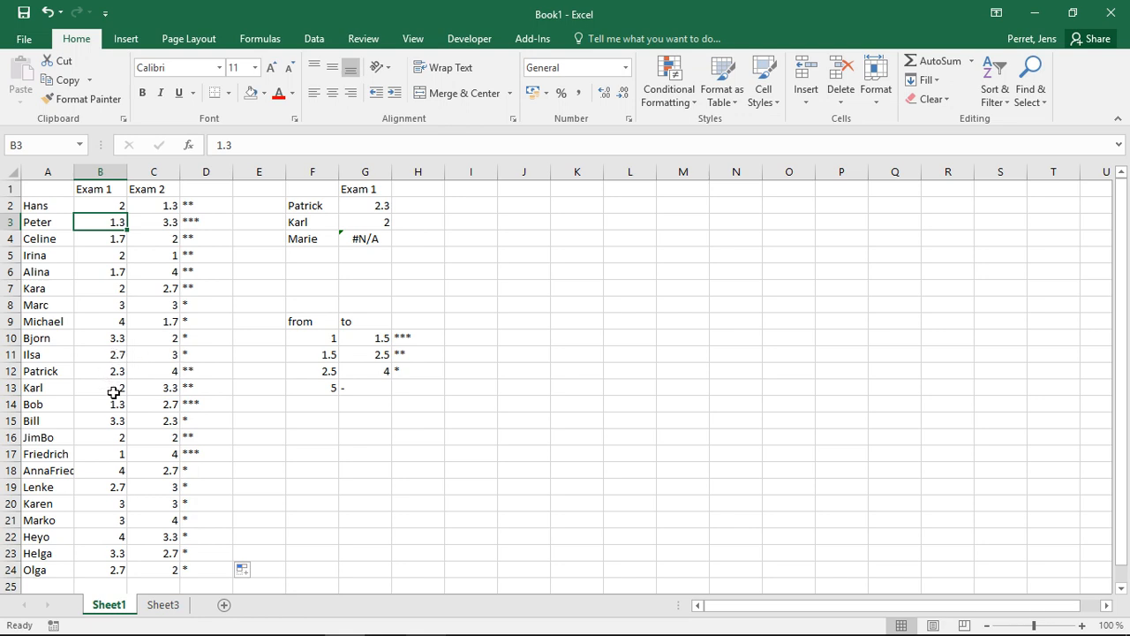
Change Michael's Exam 1 grade in B9 to 5 and inspect his rating in D9.
{"action": "left_click", "coordinate": [102, 323]}
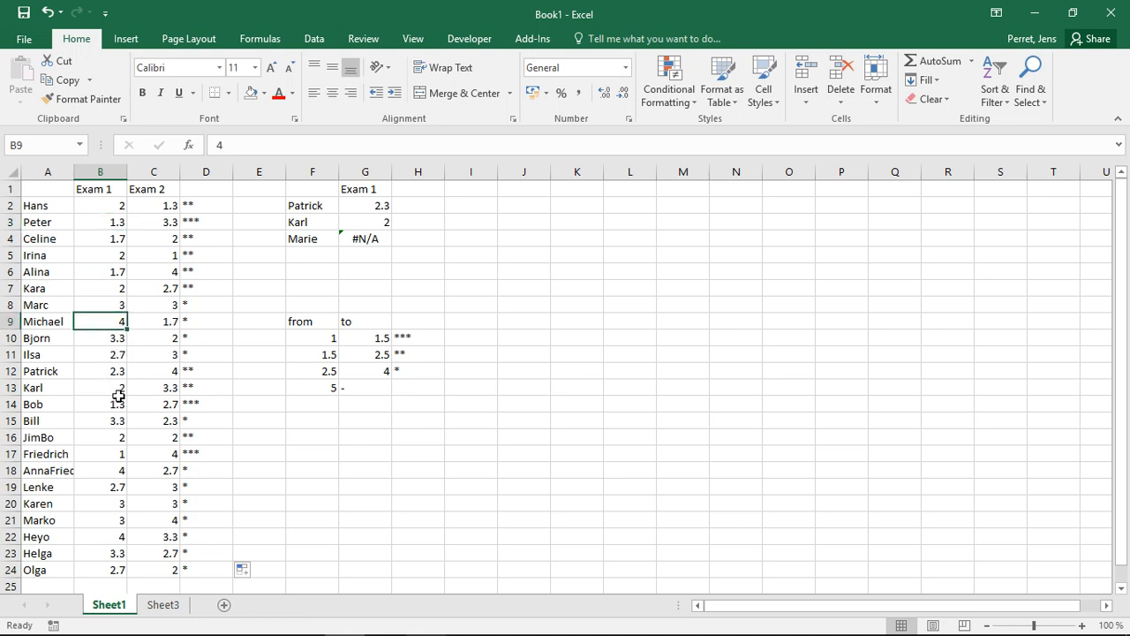
{"action": "type", "text": "5"}
{"action": "key", "text": "Return"}
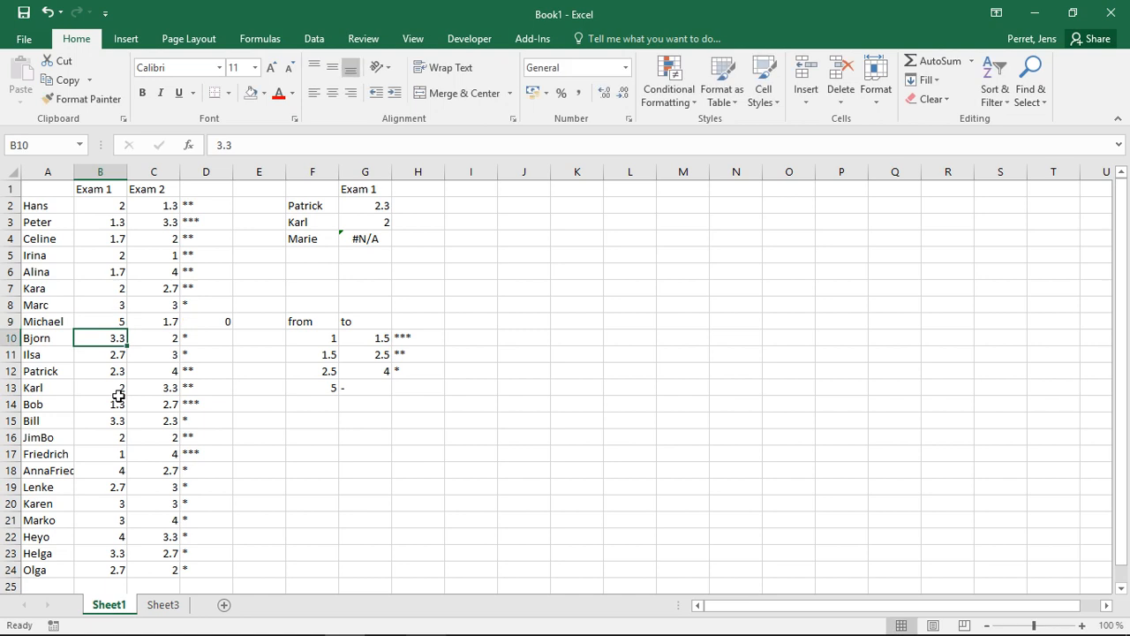
{"action": "key", "text": "Up"}
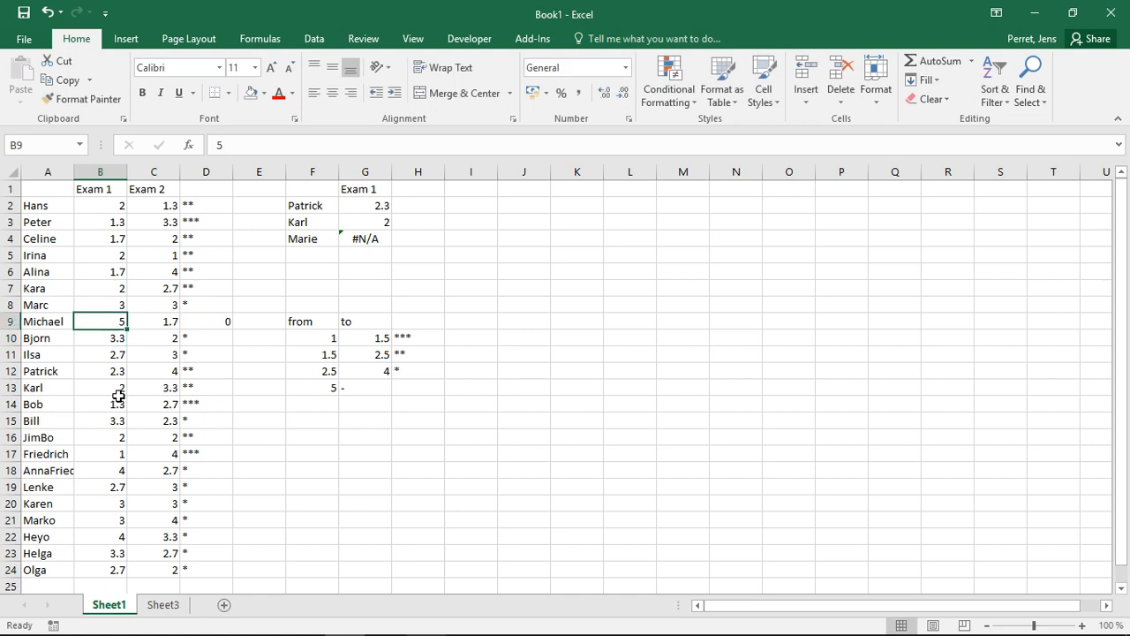
{"action": "key", "text": "Right"}
{"action": "key", "text": "Right"}
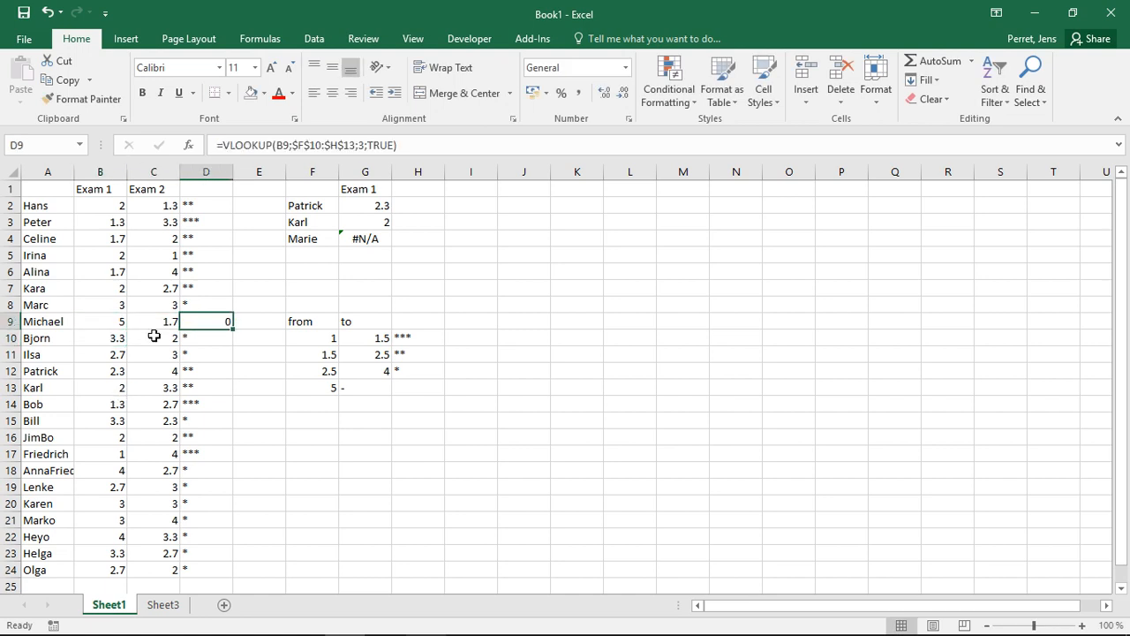
Put a blank entry in the rating cell for the 5 band.
{"action": "left_click", "coordinate": [399, 385]}
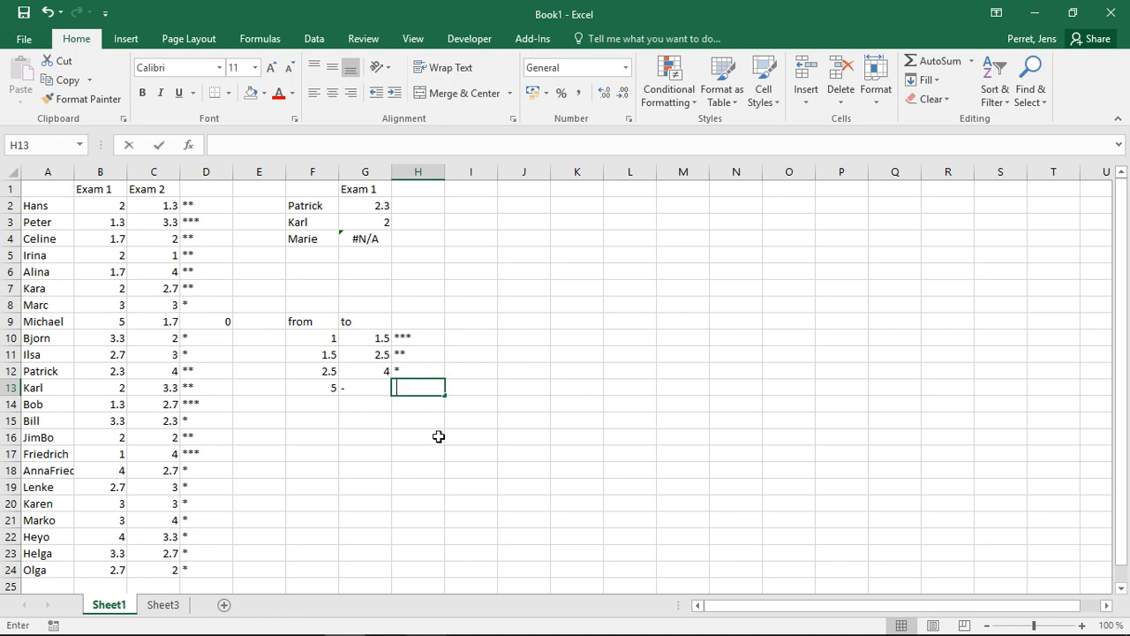
{"action": "key", "text": "Return"}
{"action": "key", "text": "Up"}
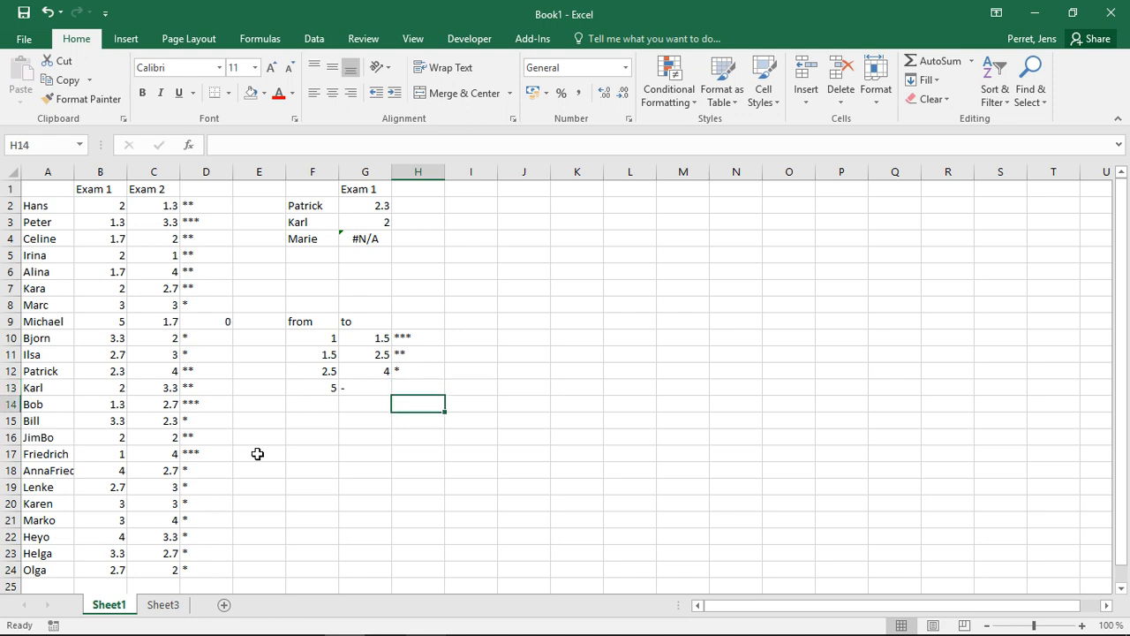
Change Michael's Exam 1 grade in B9 to 4.
{"action": "key", "text": "Left"}
{"action": "key", "text": "Left"}
{"action": "key", "text": "Left"}
{"action": "key", "text": "Left"}
{"action": "key", "text": "Up"}
{"action": "key", "text": "Up"}
{"action": "key", "text": "Up"}
{"action": "key", "text": "Up"}
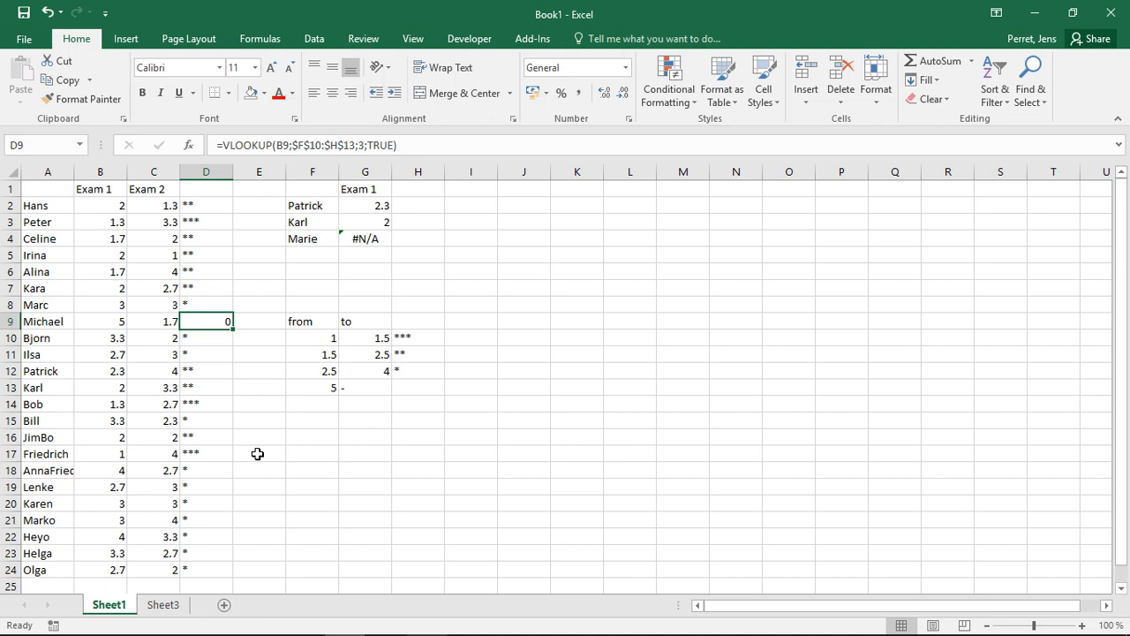
{"action": "key", "text": "Left"}
{"action": "key", "text": "Left"}
{"action": "type", "text": "4"}
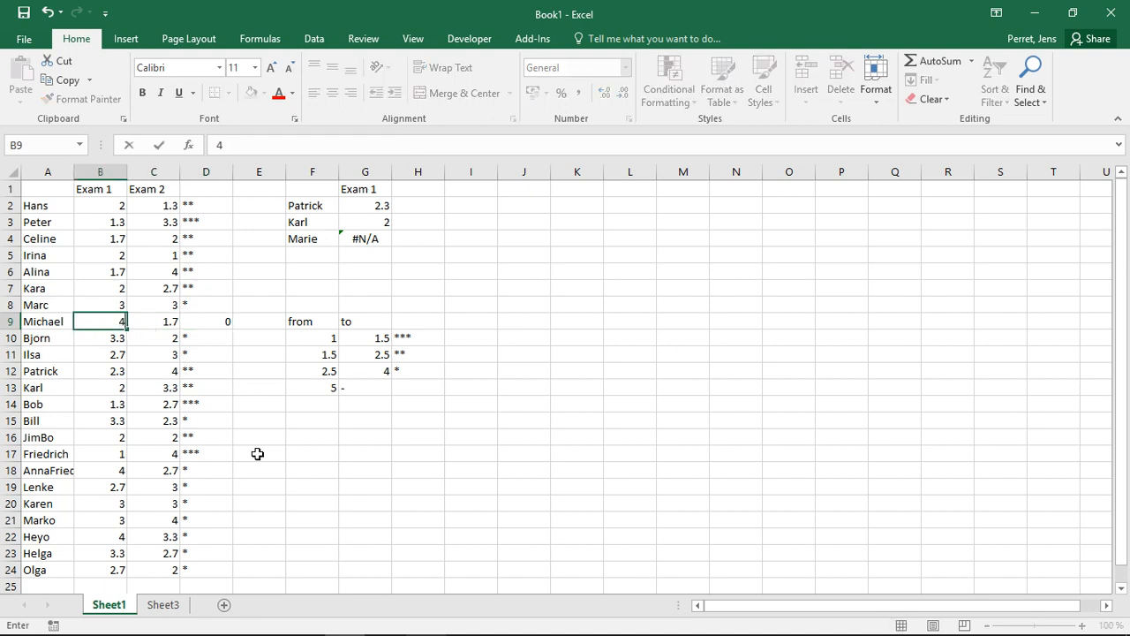
{"action": "key", "text": "Return"}
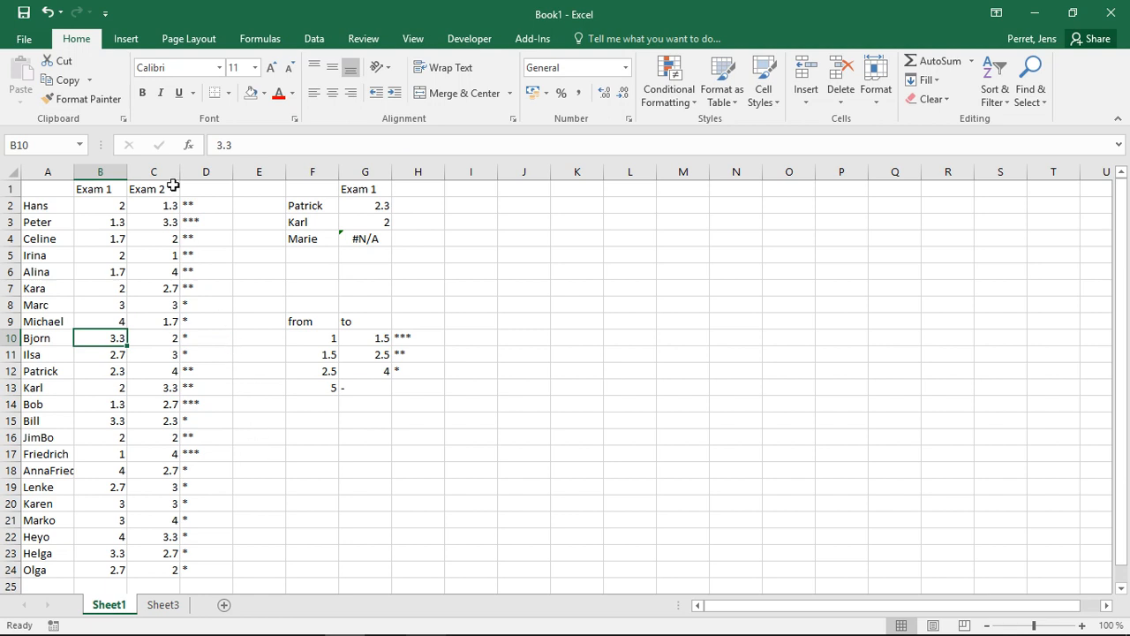
Copy the star-rating formulas from D2:D24 into E2:E24 for the Exam 2 ratings.
{"action": "left_click_drag", "start_coordinate": [186, 203], "coordinate": [268, 575]}
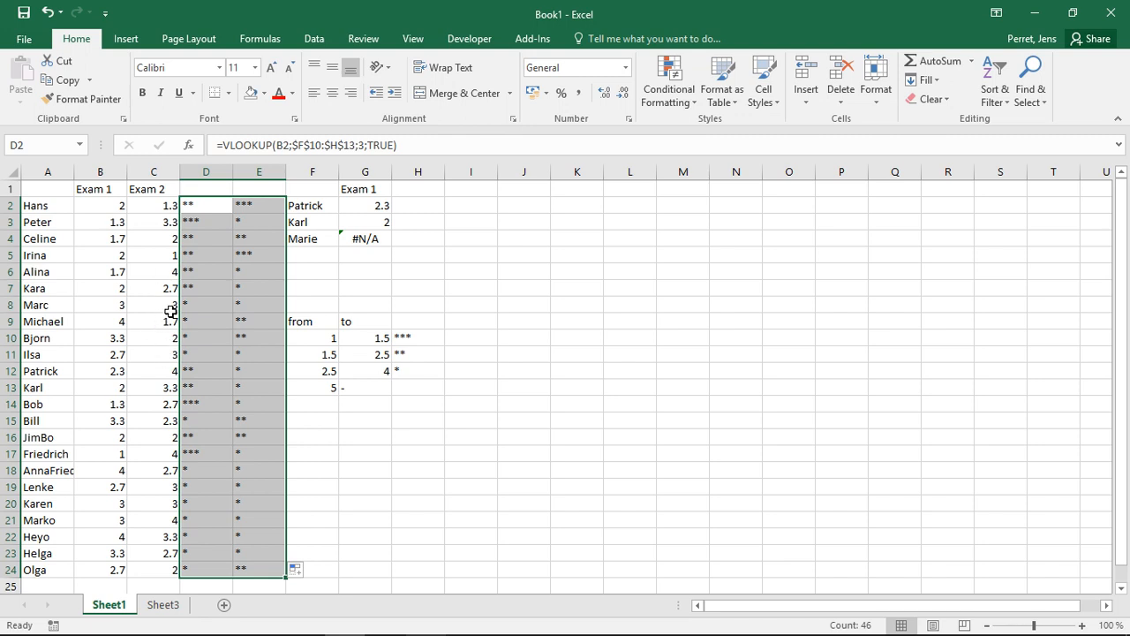
{"action": "left_click", "coordinate": [350, 206]}
{"action": "left_click", "coordinate": [325, 203]}
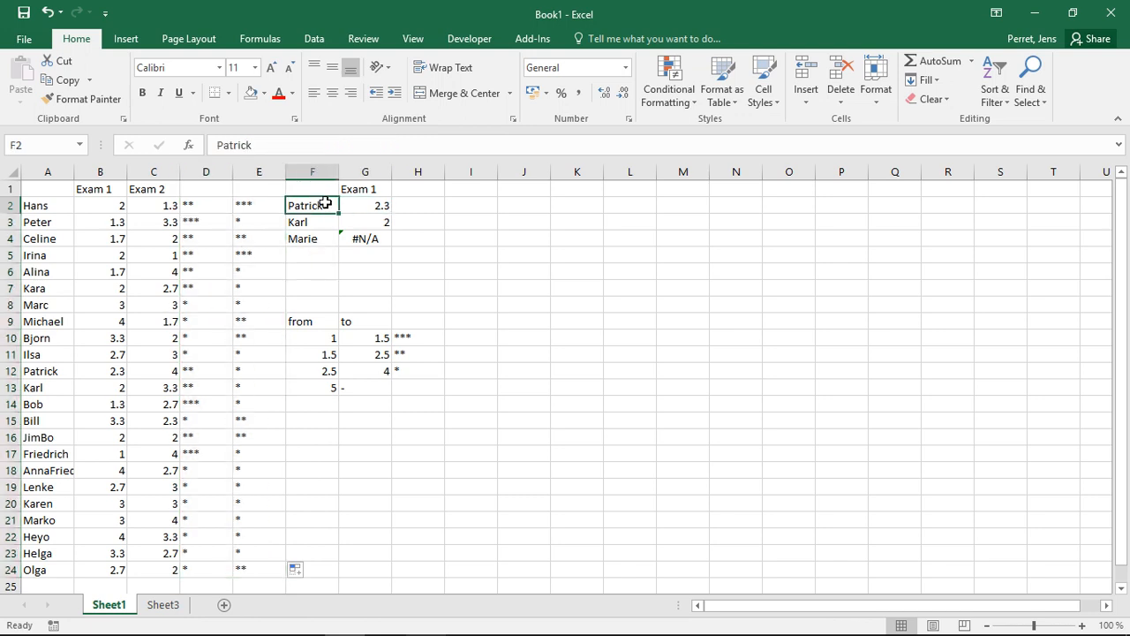
{"action": "left_click", "coordinate": [298, 223]}
{"action": "left_click", "coordinate": [298, 238]}
{"action": "left_click", "coordinate": [297, 223]}
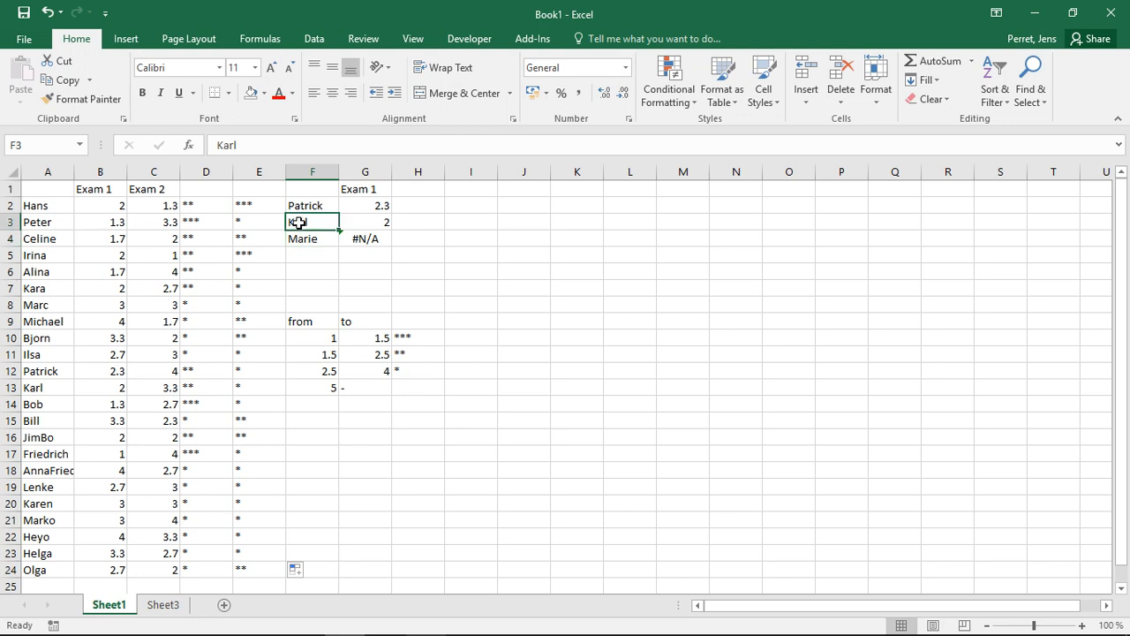
{"action": "left_click", "coordinate": [298, 205]}
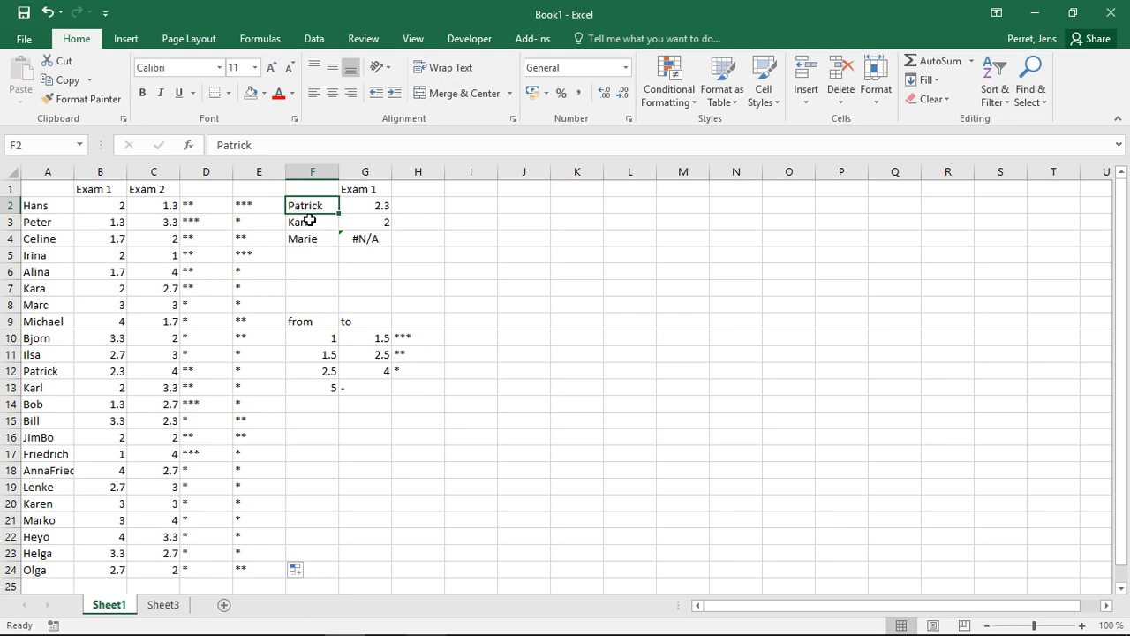
{"action": "left_click", "coordinate": [315, 239]}
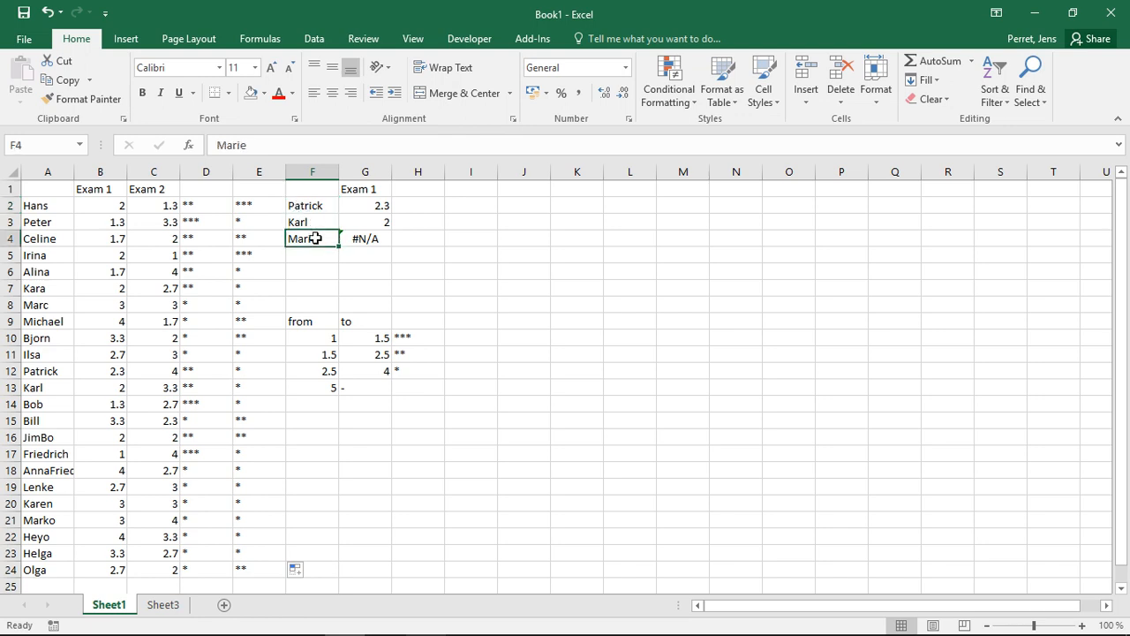
{"action": "left_click", "coordinate": [386, 238]}
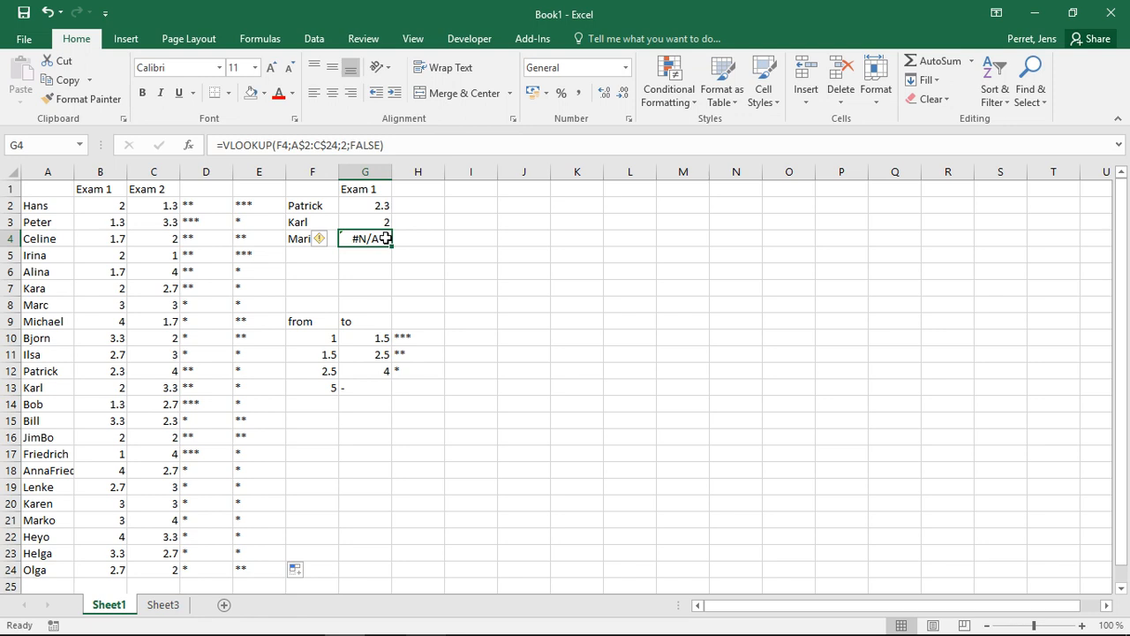
{"action": "left_click", "coordinate": [212, 204]}
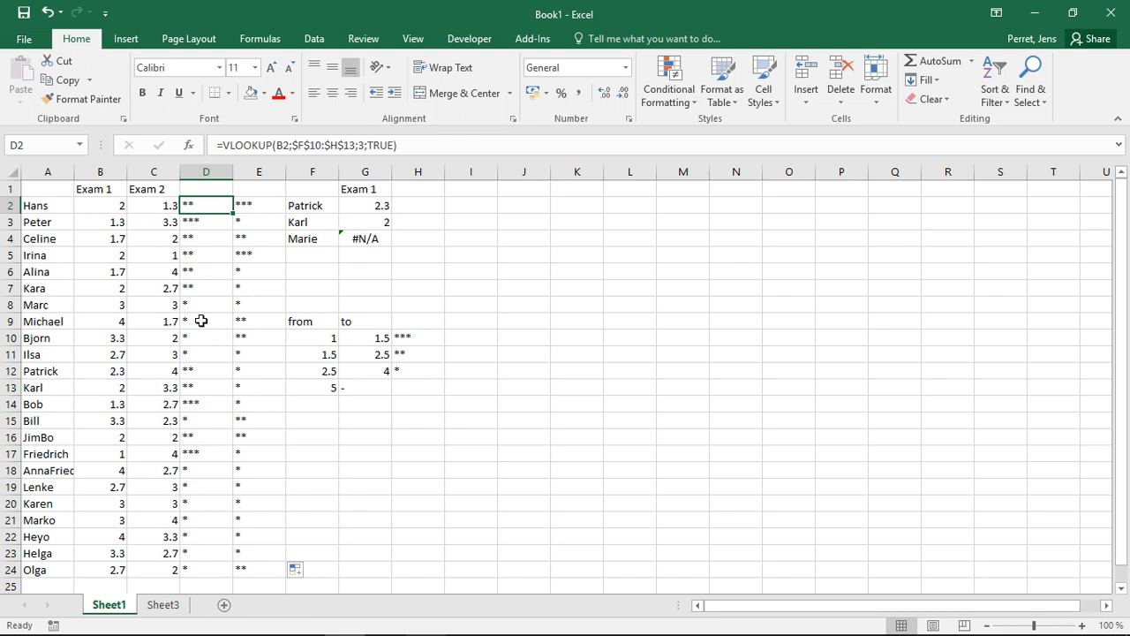
{"action": "left_click", "coordinate": [96, 220]}
{"action": "type", "text": "1.5"}
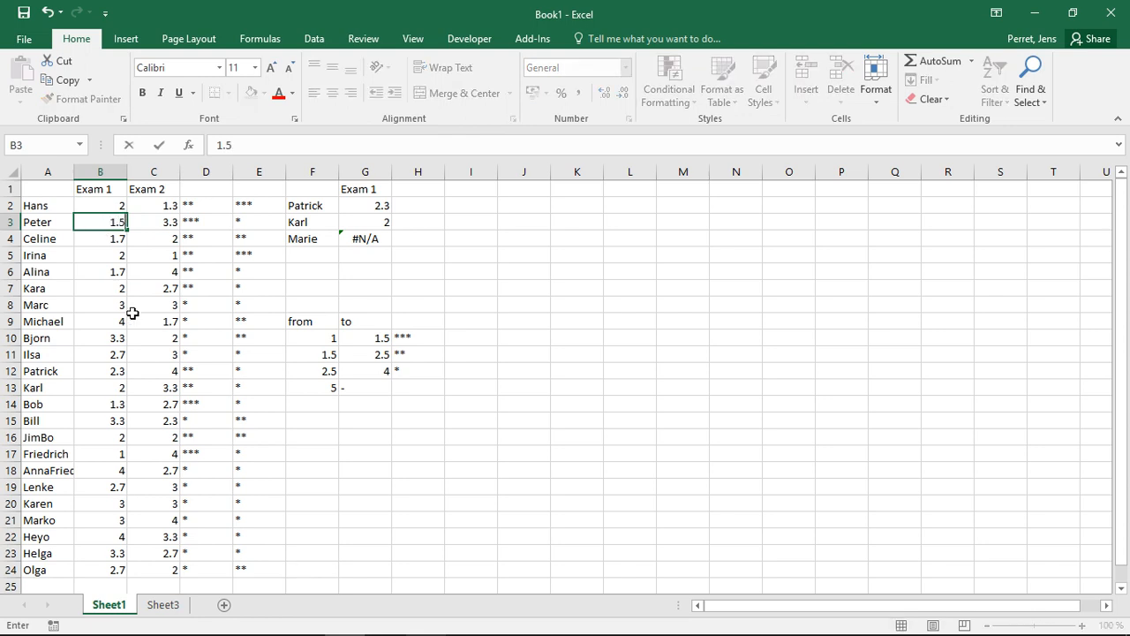
{"action": "key", "text": "Return"}
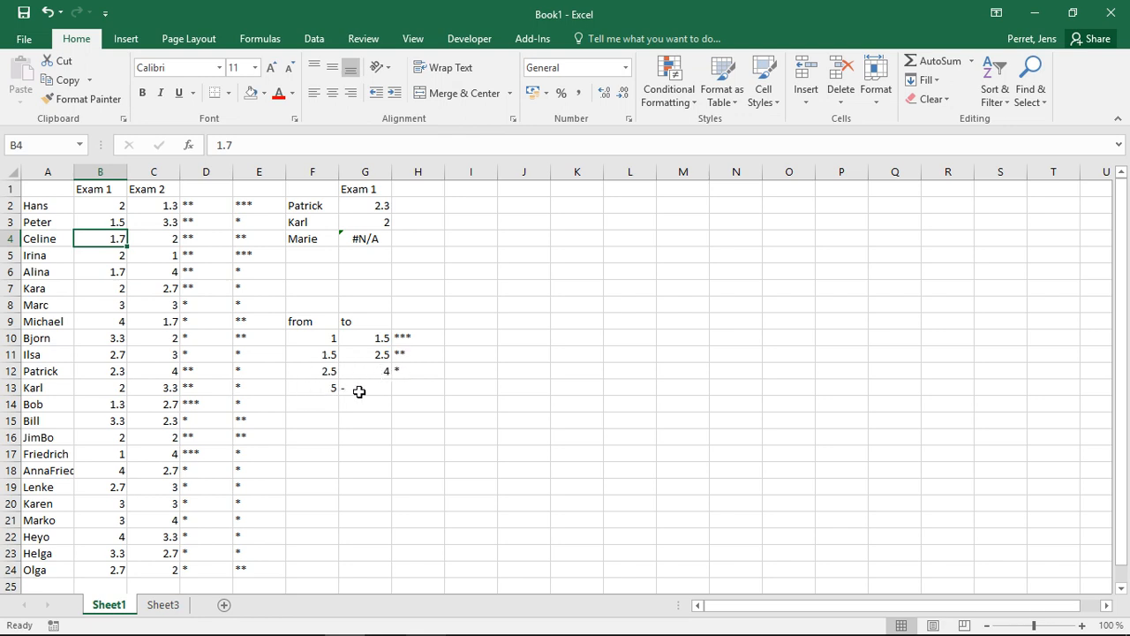
{"action": "left_click", "coordinate": [104, 224]}
{"action": "type", "text": "1.3"}
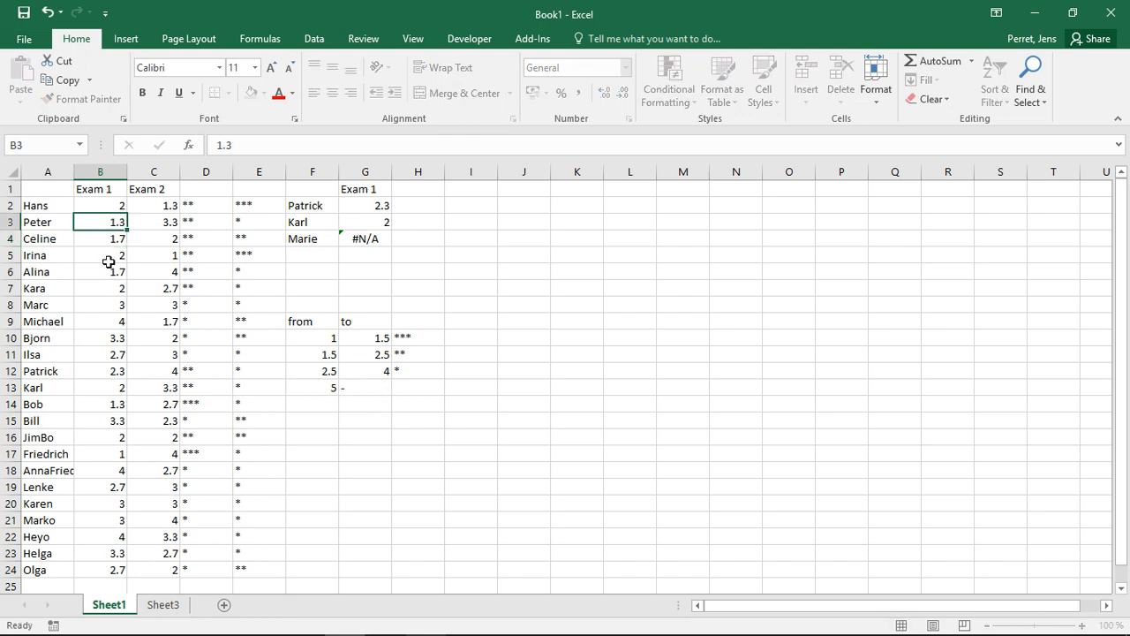
{"action": "key", "text": "Return"}
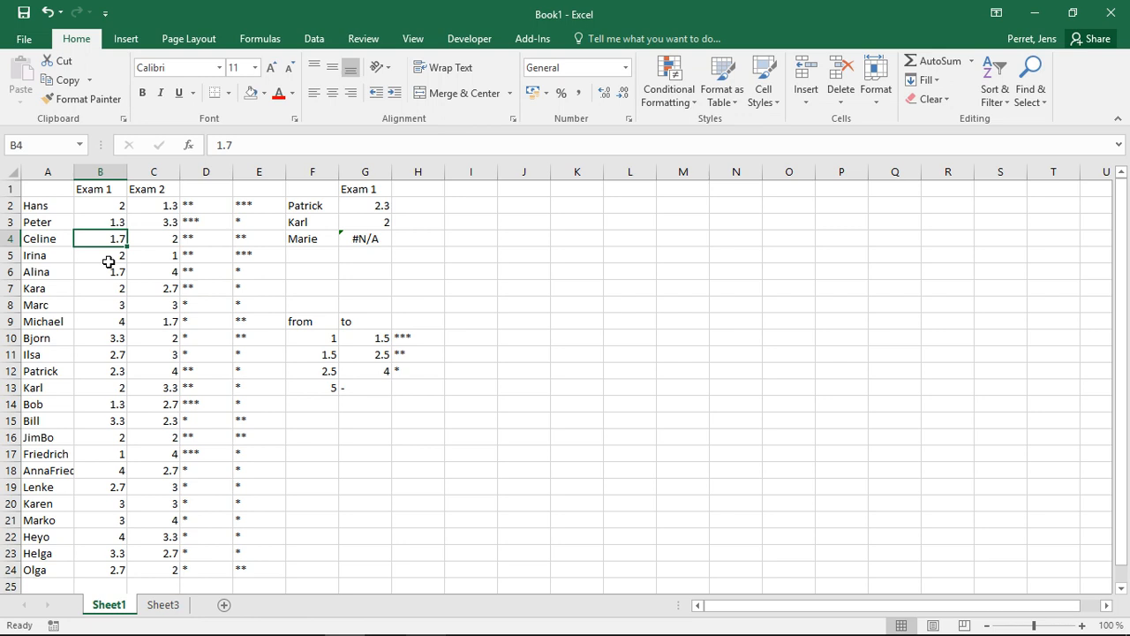
{"action": "left_click", "coordinate": [334, 393]}
{"action": "left_click", "coordinate": [415, 387]}
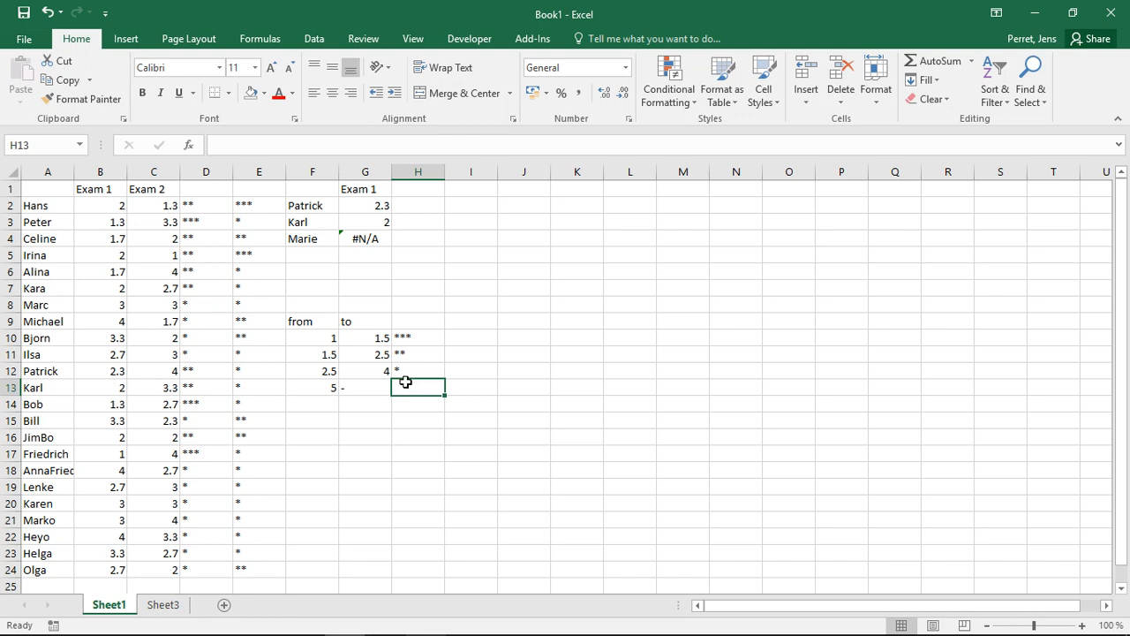
{"action": "left_click", "coordinate": [329, 340]}
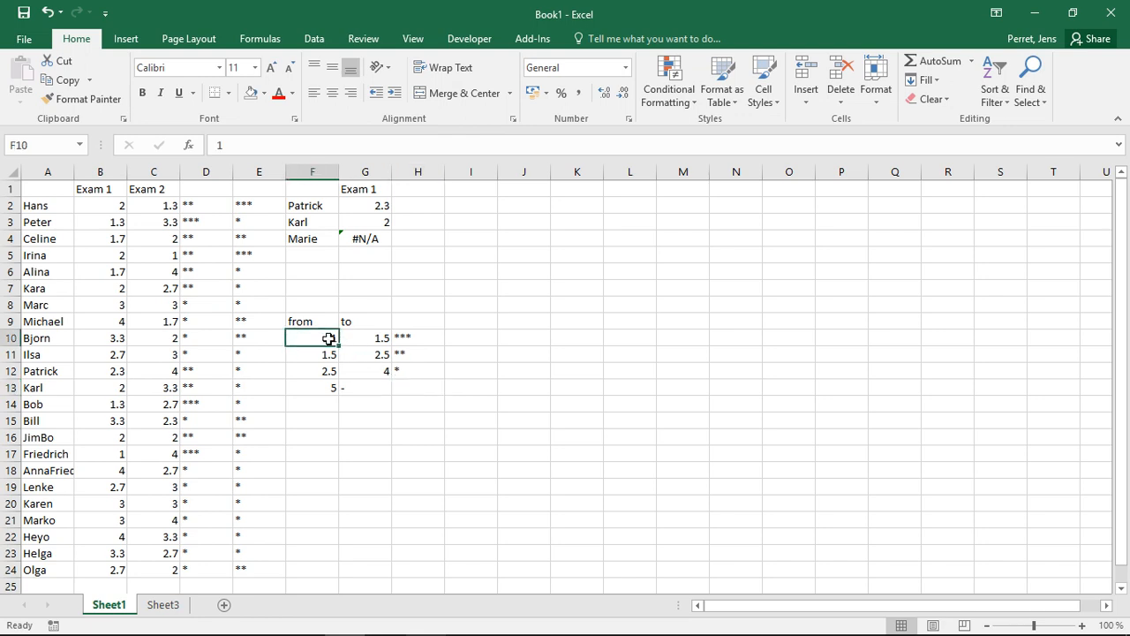